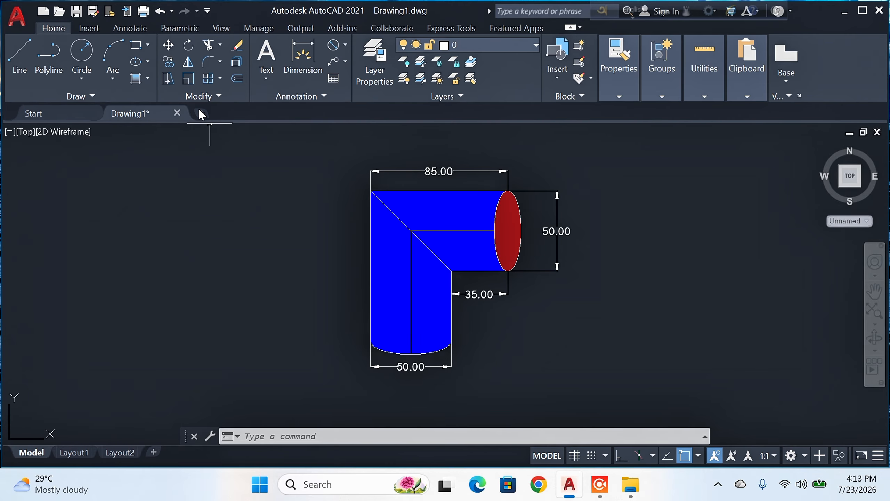
Step: Start a new drawing with the grid display off and Ortho mode on
{"action": "left_click", "coordinate": [202, 113]}
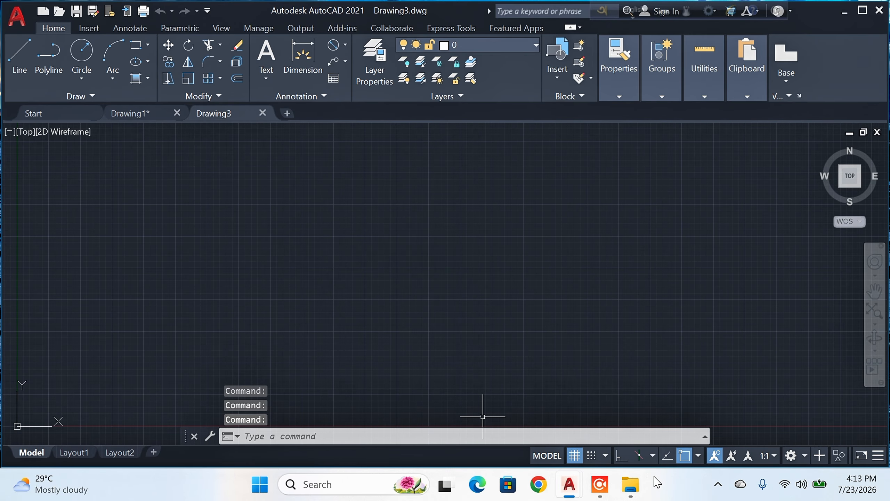
{"action": "left_click", "coordinate": [574, 456]}
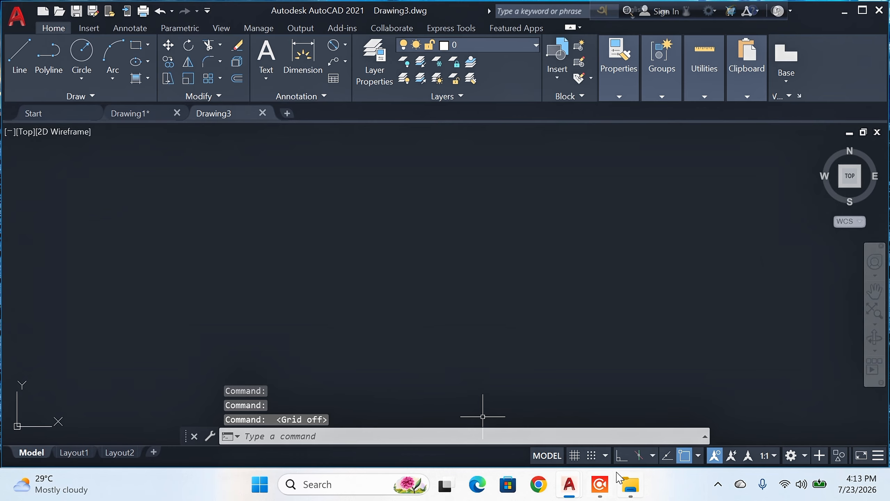
{"action": "left_click", "coordinate": [621, 455]}
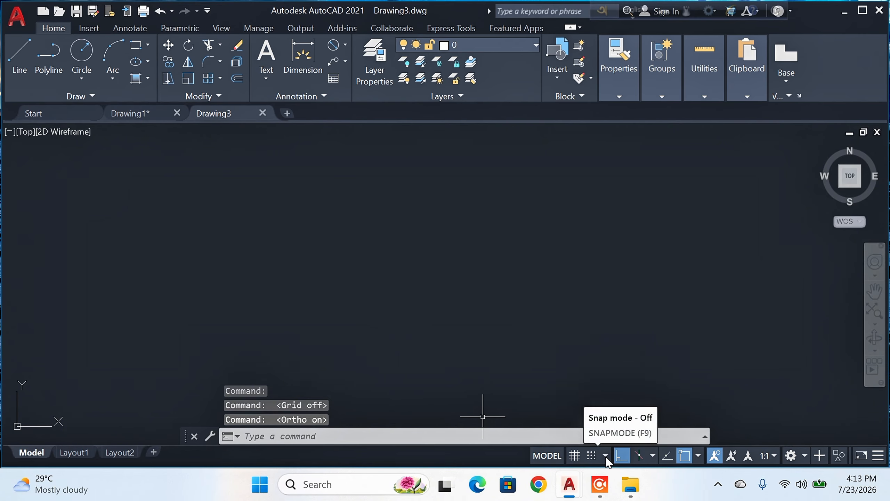
Step: Draw a vertical line 85 units long going upward in the empty drawing
{"action": "left_click", "coordinate": [23, 52]}
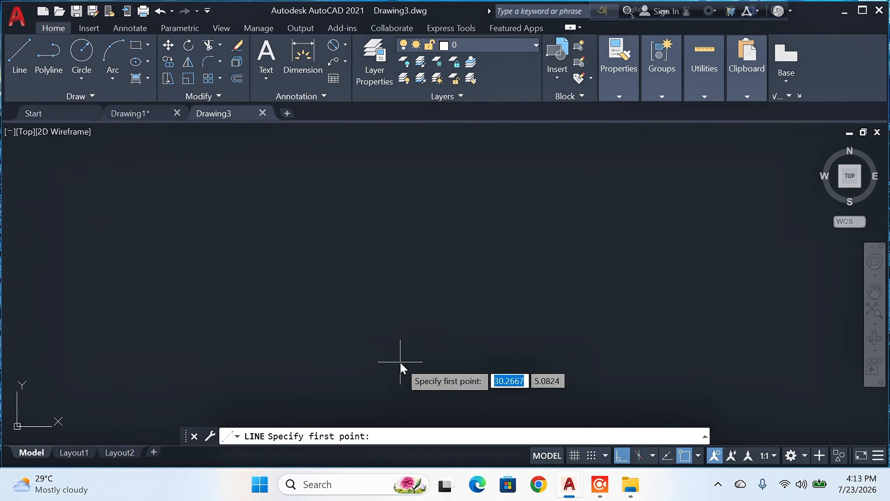
{"action": "left_click", "coordinate": [417, 348]}
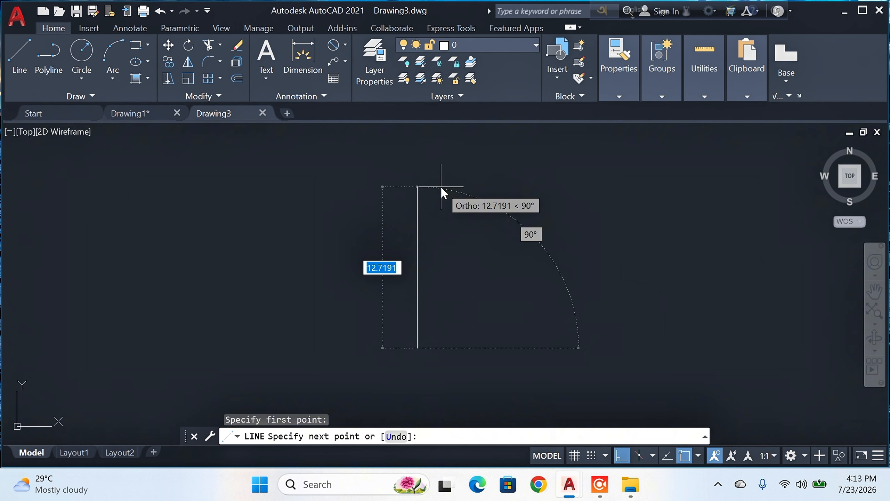
{"action": "type", "text": "85"}
{"action": "key", "text": "Return"}
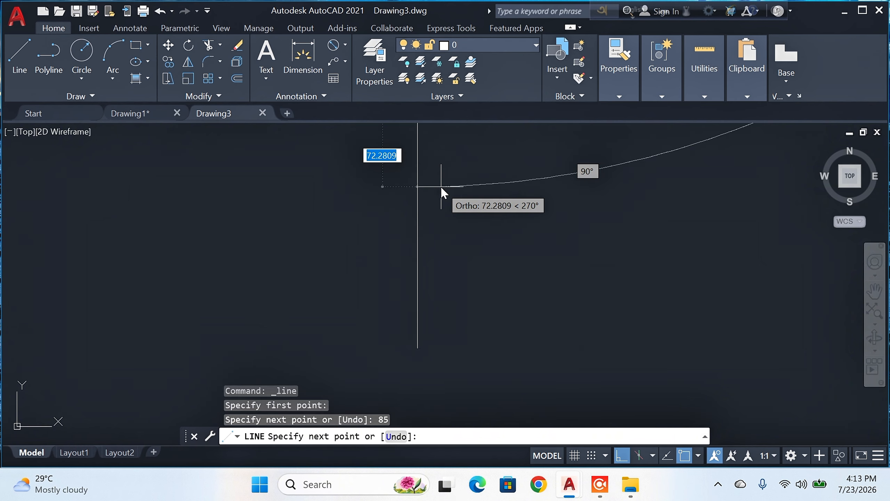
{"action": "key", "text": "Return"}
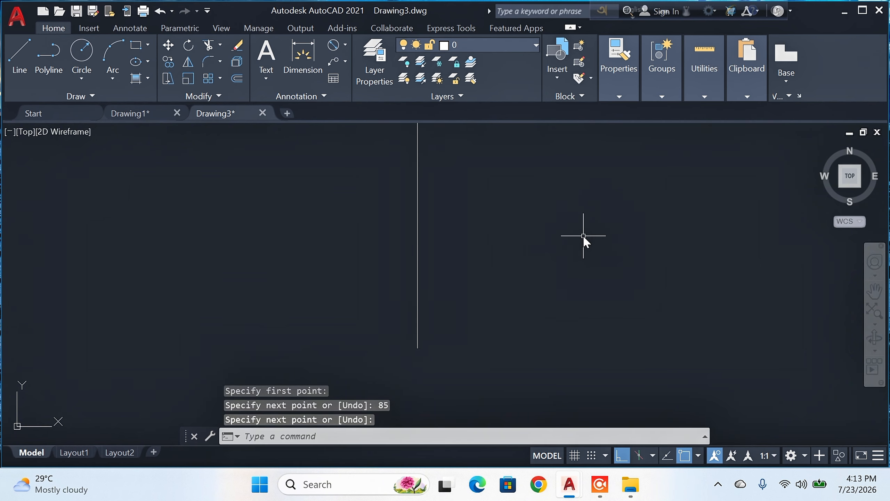
Step: Move the UCS origin well away from the vertical line, down to its lower left, with Ortho mode turned off
{"action": "scroll", "coordinate": [583, 234], "scroll_direction": "down", "scroll_amount": 4}
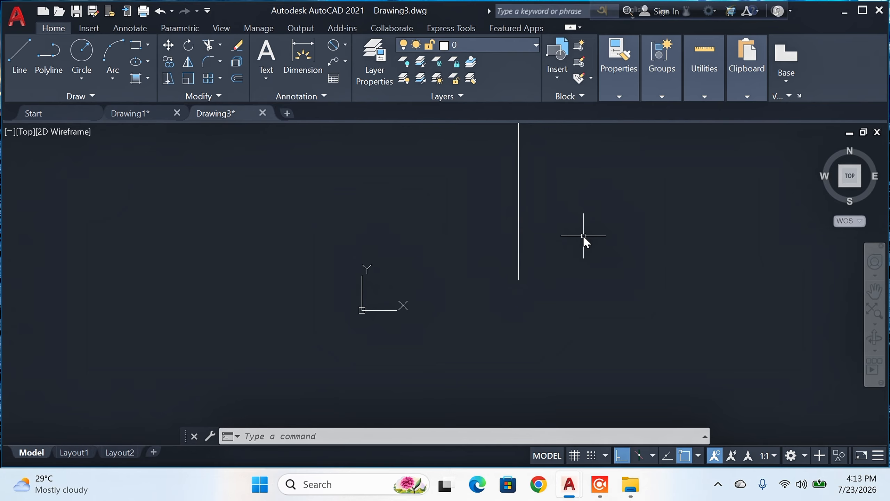
{"action": "scroll", "coordinate": [583, 234], "scroll_direction": "down", "scroll_amount": 3}
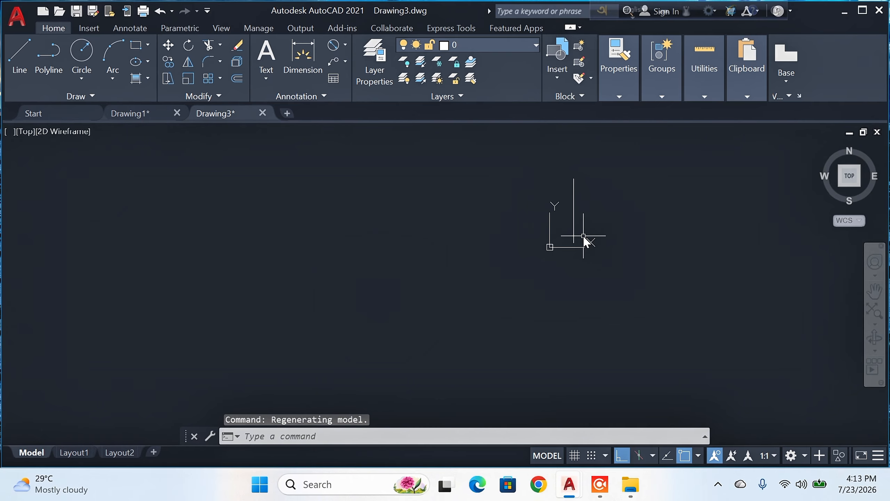
{"action": "scroll", "coordinate": [629, 218], "scroll_direction": "up", "scroll_amount": 2}
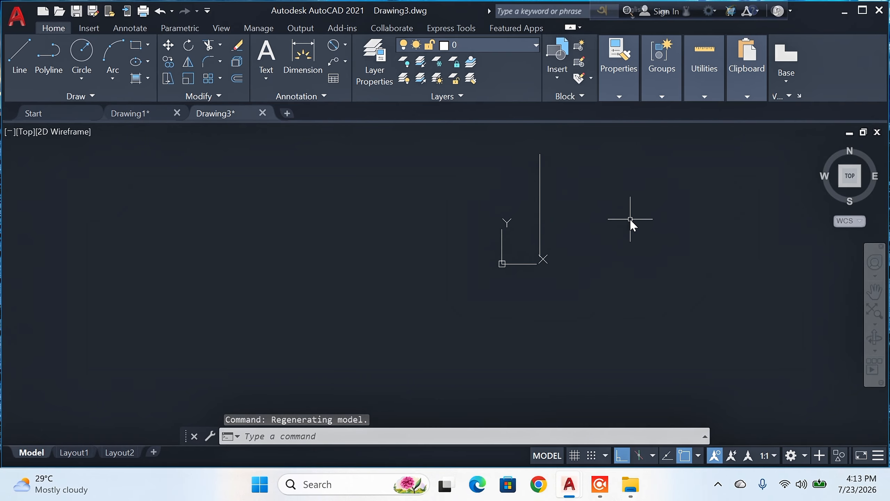
{"action": "scroll", "coordinate": [630, 218], "scroll_direction": "up", "scroll_amount": 2}
{"action": "left_click", "coordinate": [875, 290]}
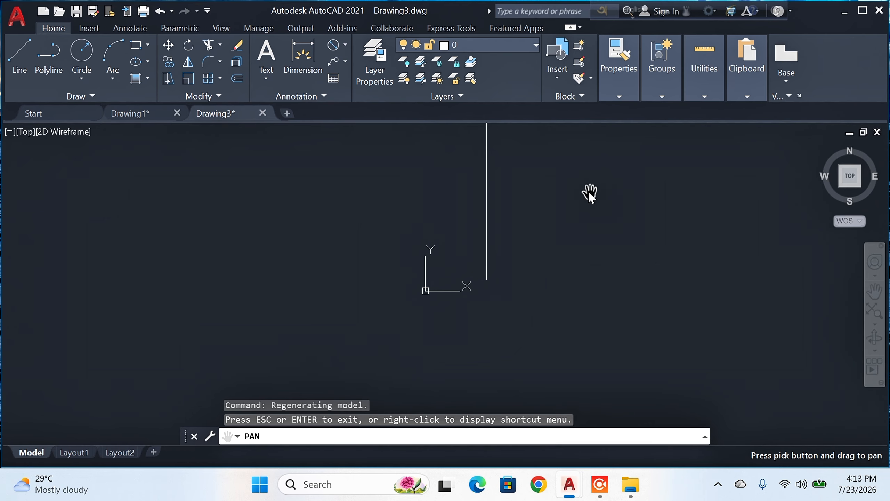
{"action": "mouse_move", "coordinate": [588, 191]}
{"action": "left_mouse_down"}
{"action": "mouse_move", "coordinate": [523, 245]}
{"action": "mouse_move", "coordinate": [541, 246]}
{"action": "left_mouse_up"}
{"action": "key", "text": "Escape"}
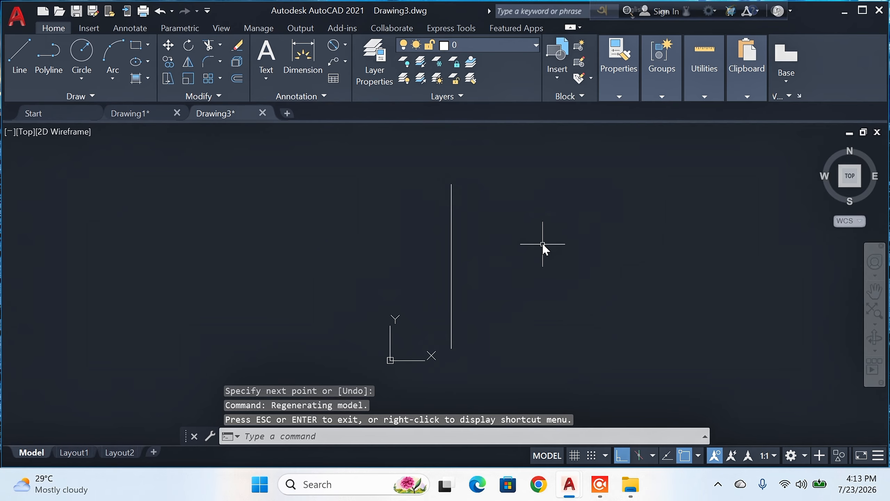
{"action": "left_click", "coordinate": [391, 360]}
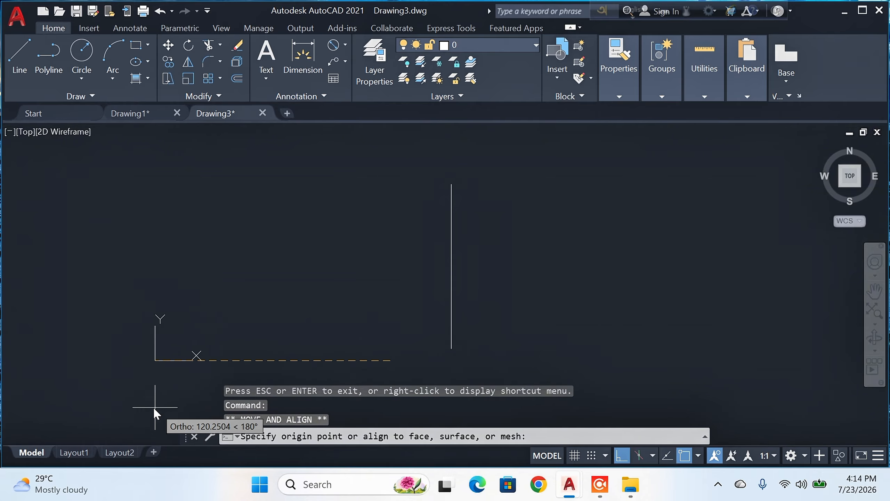
{"action": "key", "text": "F8"}
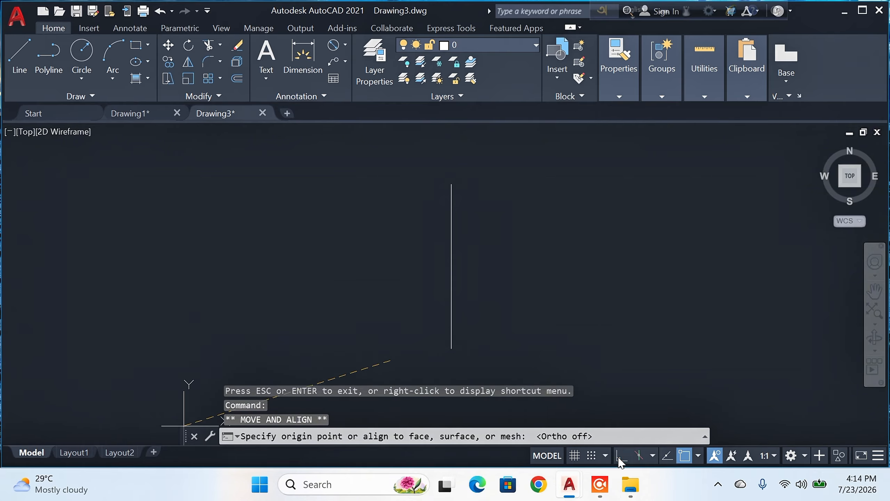
{"action": "left_click", "coordinate": [64, 430]}
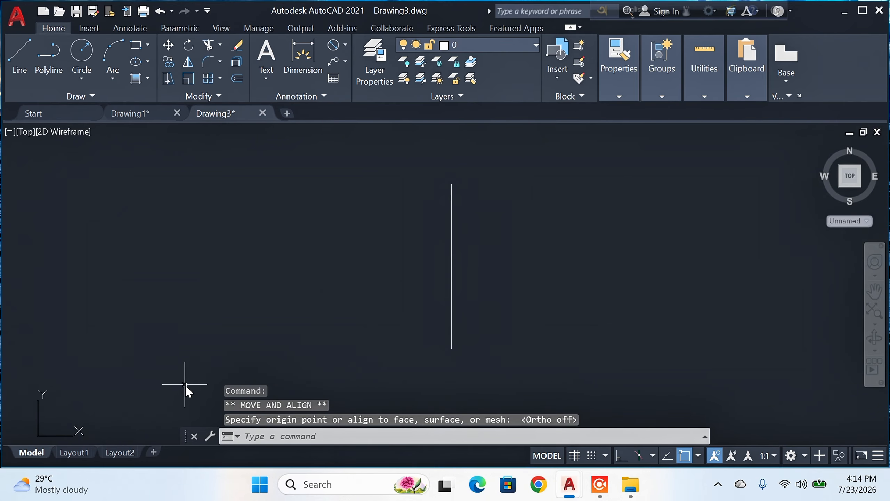
{"action": "type", "text": "p"}
{"action": "key", "text": "Return"}
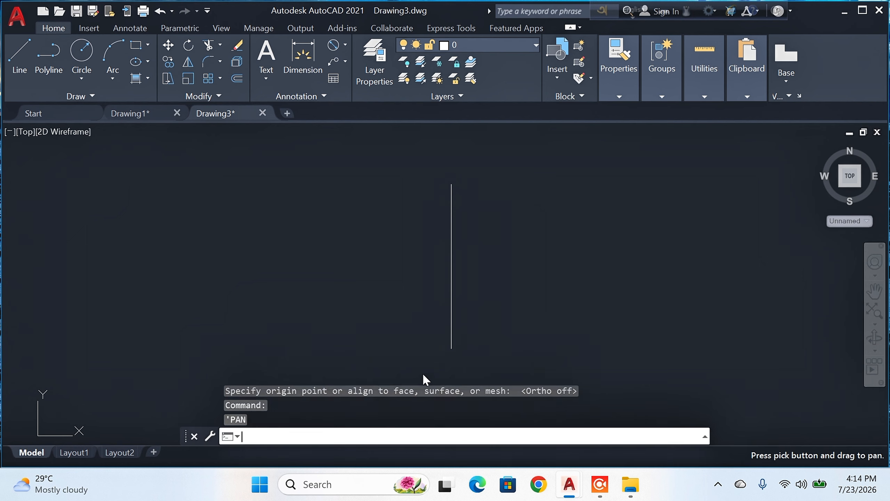
{"action": "key", "text": "Escape"}
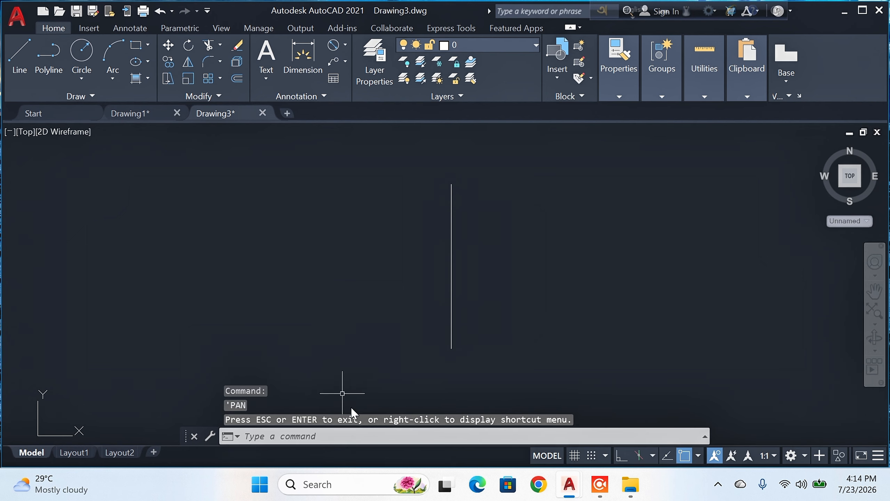
Step: With Ortho mode on, draw an 85-unit line rightward from the vertical line's upper end and continue it 50 units straight down
{"action": "left_click", "coordinate": [620, 456]}
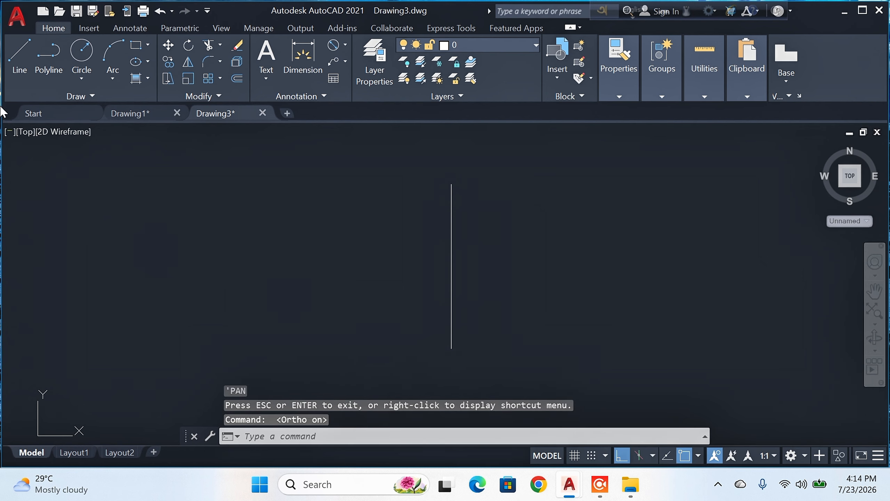
{"action": "left_click", "coordinate": [15, 55]}
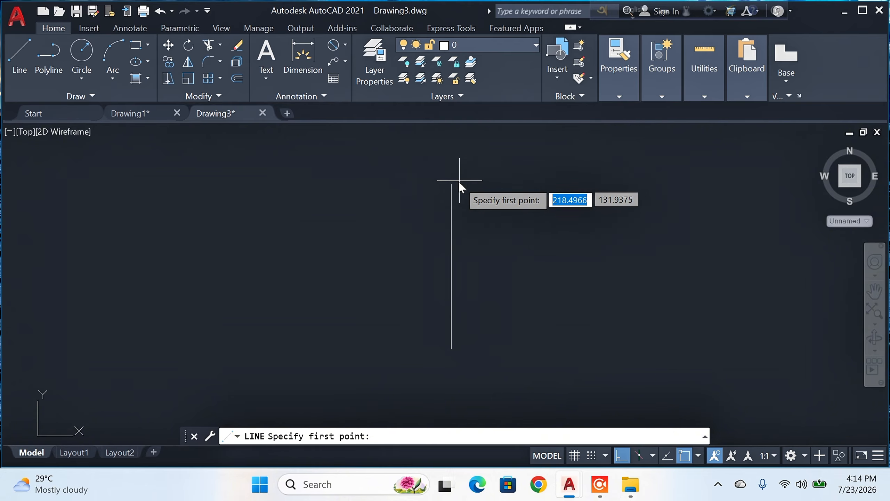
{"action": "left_click", "coordinate": [451, 184]}
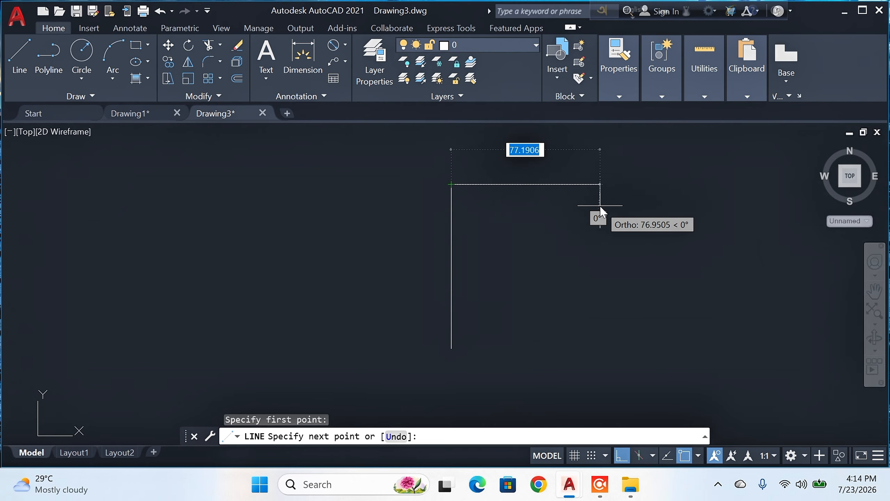
{"action": "type", "text": "85"}
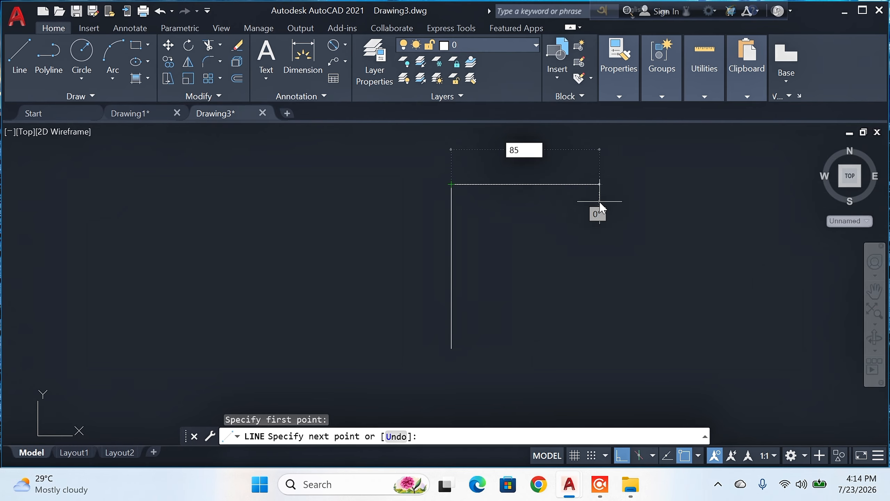
{"action": "key", "text": "Return"}
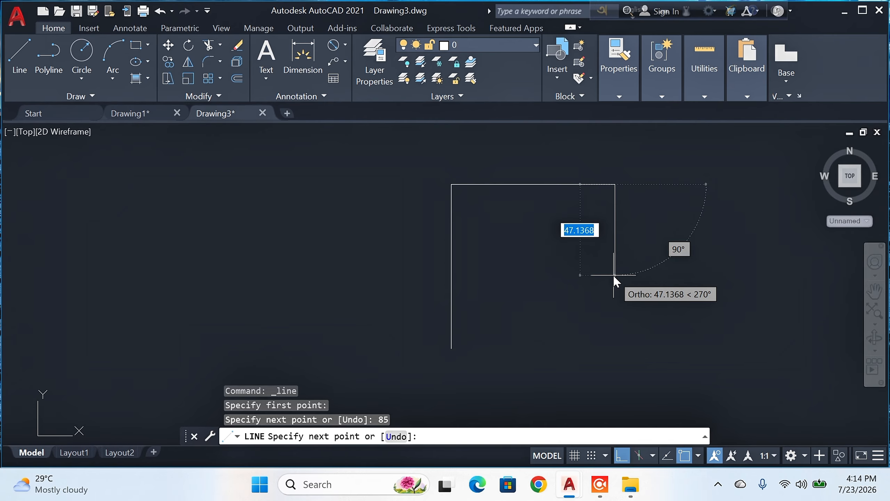
{"action": "type", "text": "50"}
{"action": "key", "text": "Return"}
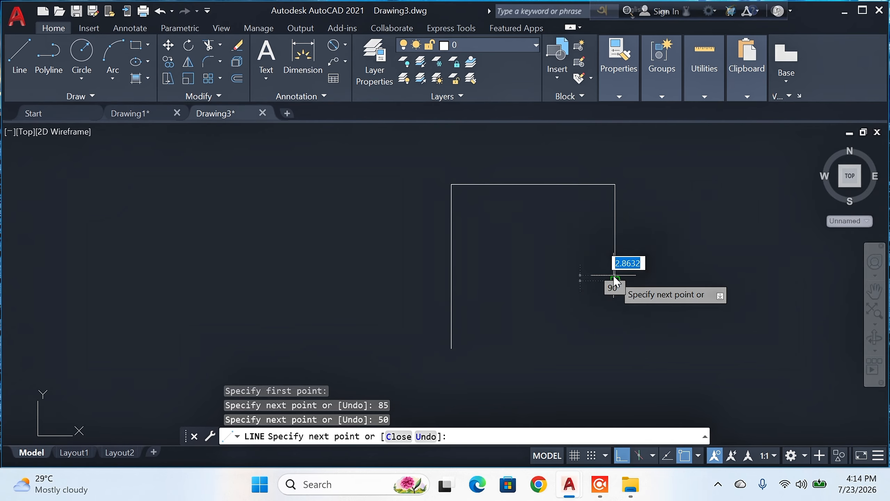
{"action": "key", "text": "Return"}
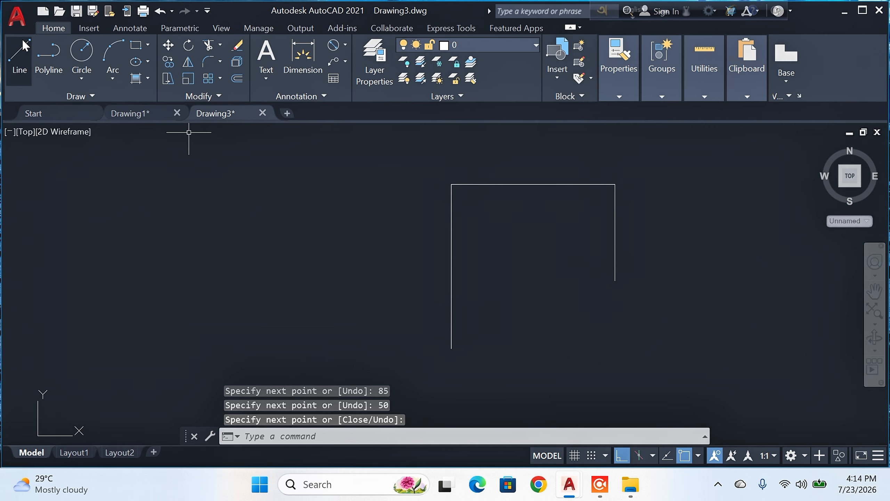
Step: Draw a 50-unit line rightward from the long vertical line's lower end and continue it straight up to the upper horizontal line
{"action": "left_click", "coordinate": [20, 53]}
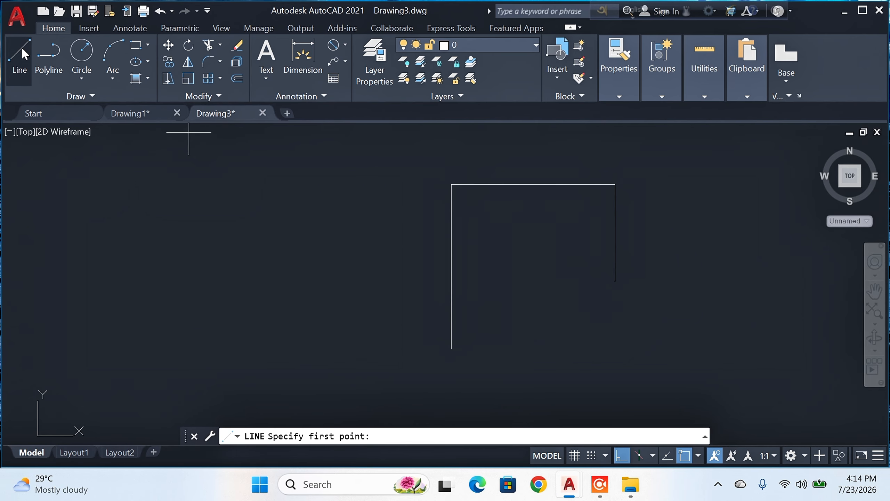
{"action": "left_click", "coordinate": [451, 348]}
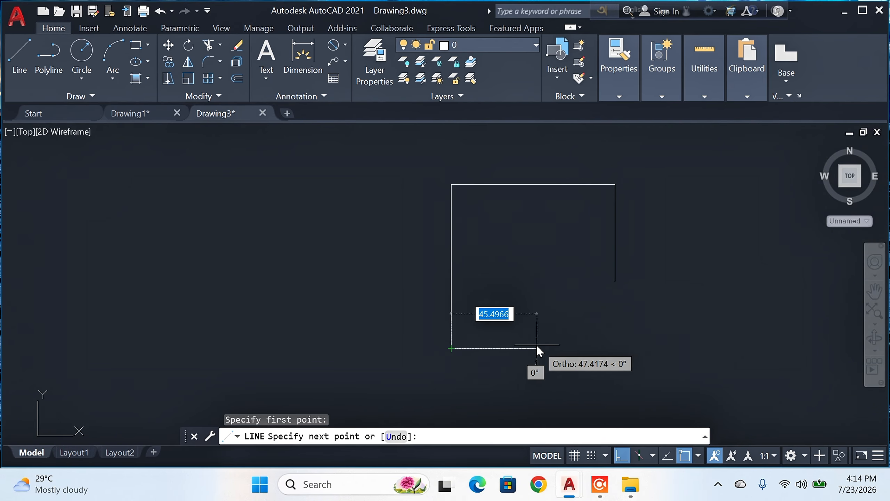
{"action": "type", "text": "50"}
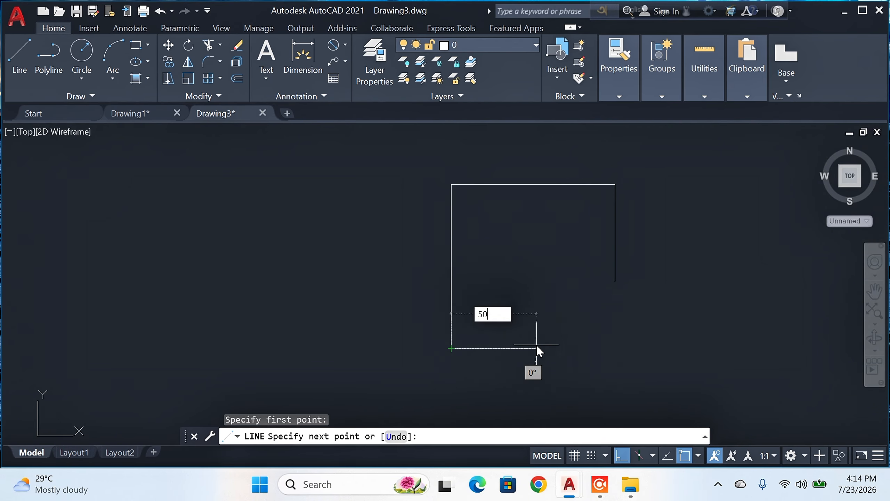
{"action": "key", "text": "Return"}
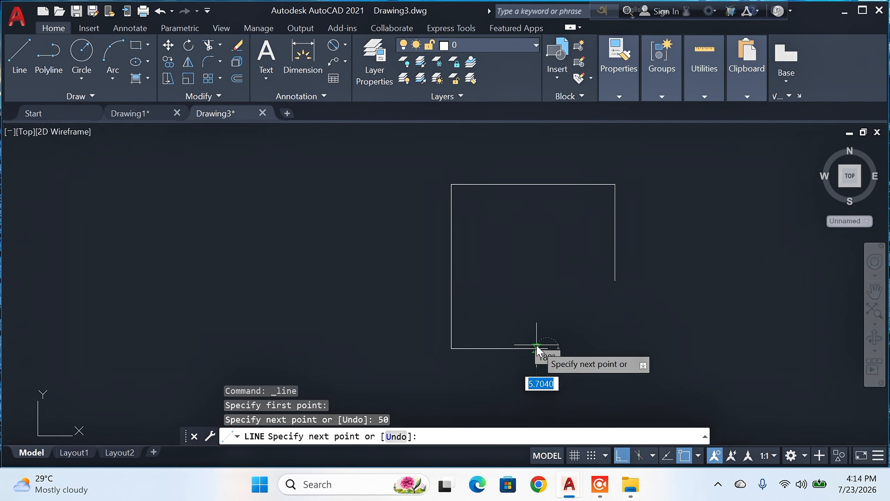
{"action": "left_click", "coordinate": [550, 182]}
{"action": "key", "text": "Return"}
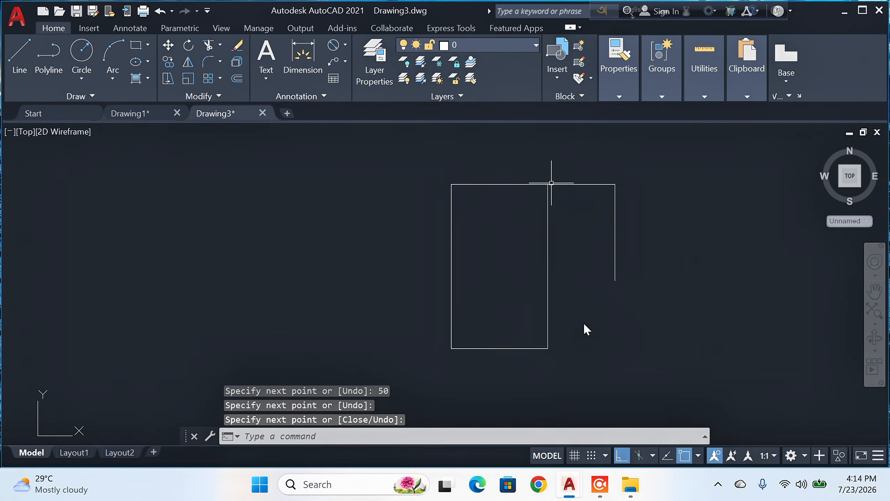
Step: Draw a horizontal line from the lower end of the short 50-unit right edge to the inner vertical line
{"action": "left_click", "coordinate": [19, 56]}
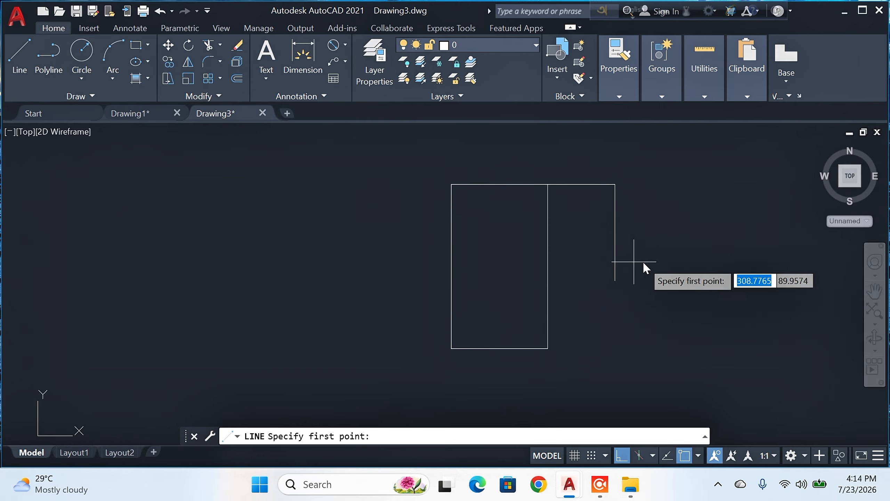
{"action": "left_click", "coordinate": [615, 281]}
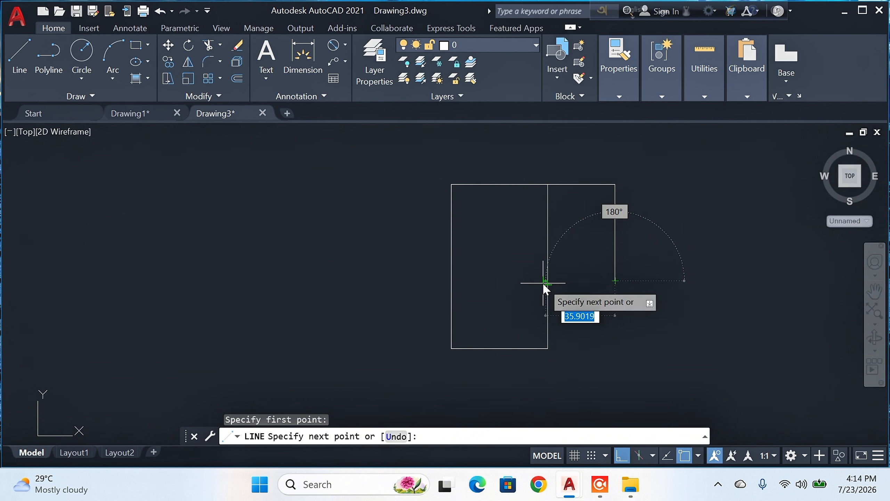
{"action": "left_click", "coordinate": [548, 282]}
{"action": "key", "text": "Return"}
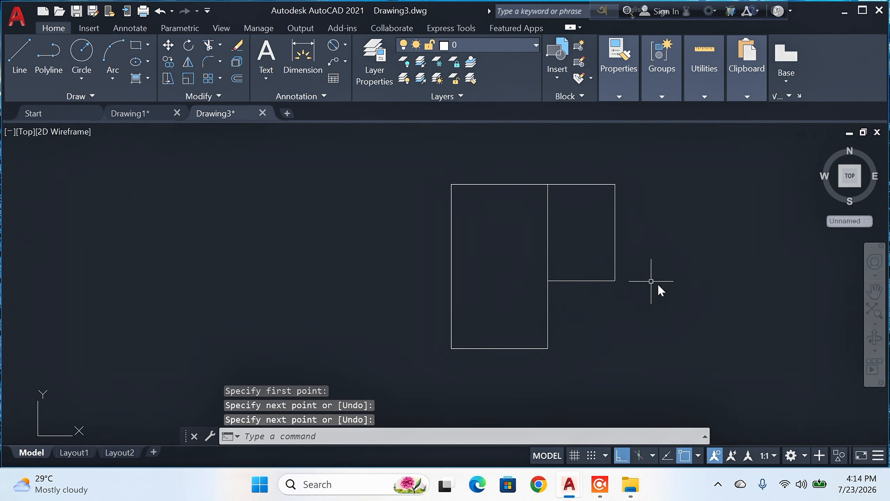
Step: With Ortho mode off, draw the diagonal mitre line from the outer upper-left corner to the inner corner where the arms meet
{"action": "left_click", "coordinate": [20, 53]}
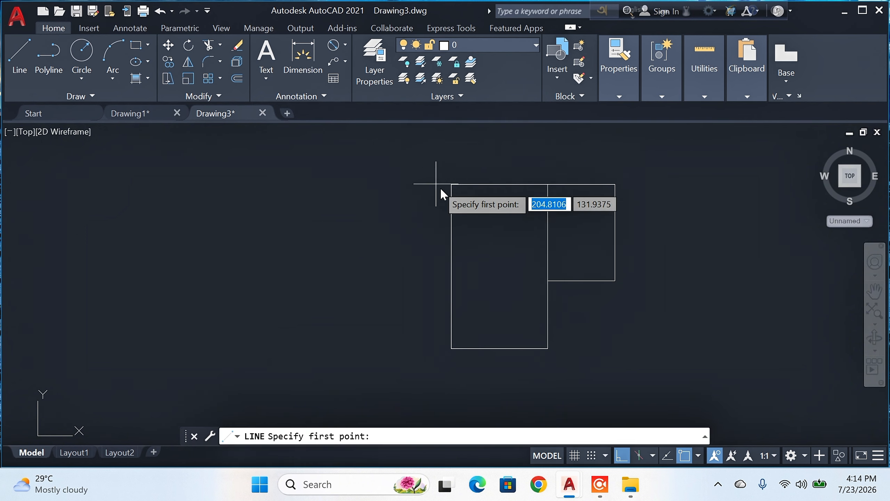
{"action": "left_click", "coordinate": [454, 185]}
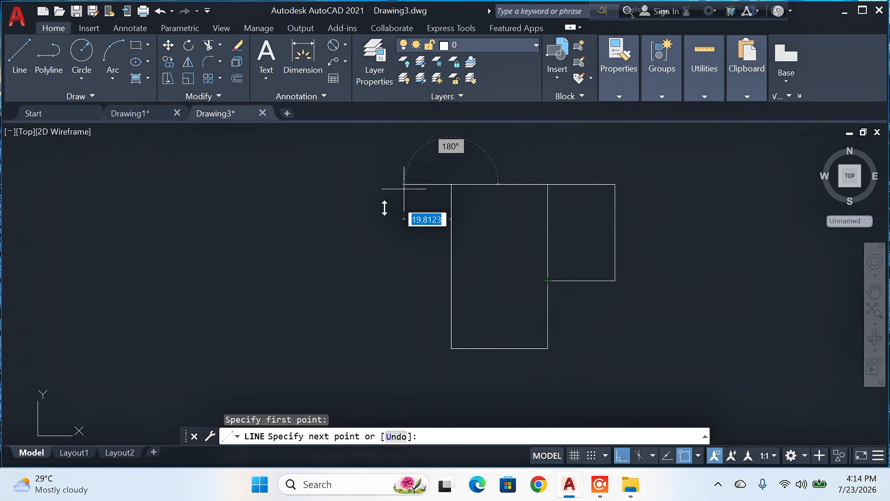
{"action": "left_click", "coordinate": [621, 457]}
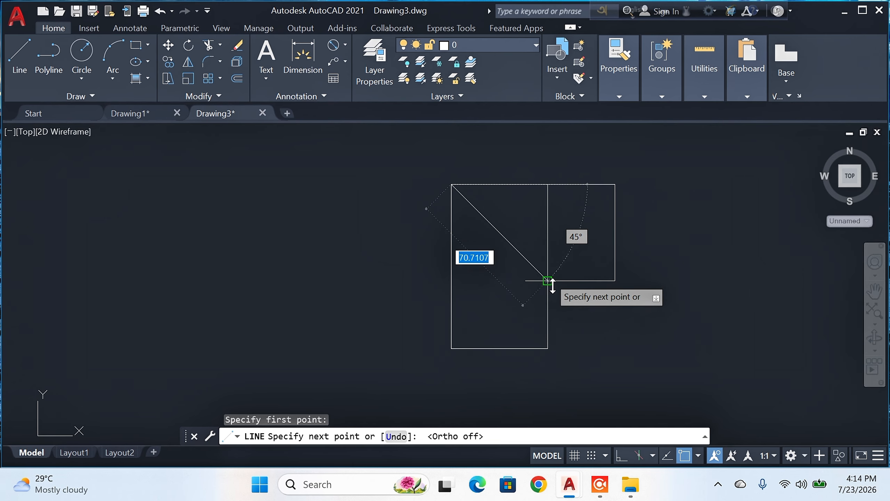
{"action": "left_click", "coordinate": [548, 280]}
{"action": "key", "text": "Return"}
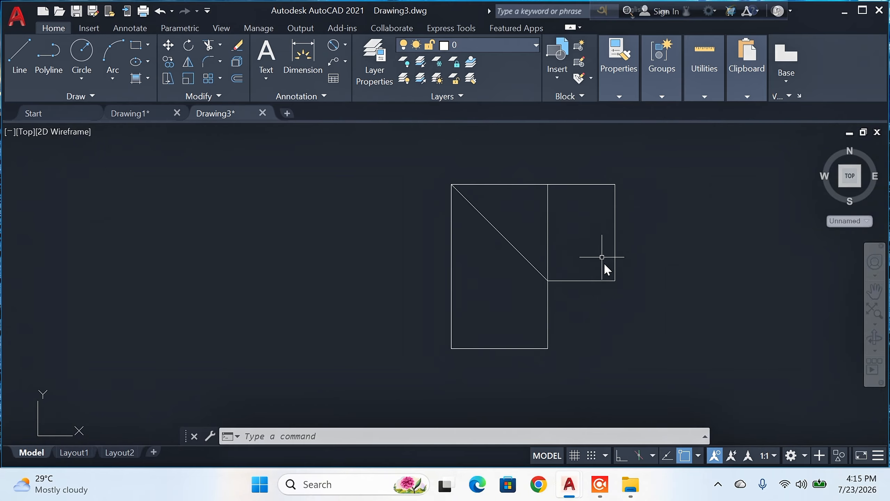
Step: Draw an ellipse centred on the short right edge's midpoint, reaching that edge's upper end, with a 9-unit other half-axis
{"action": "left_click", "coordinate": [137, 62]}
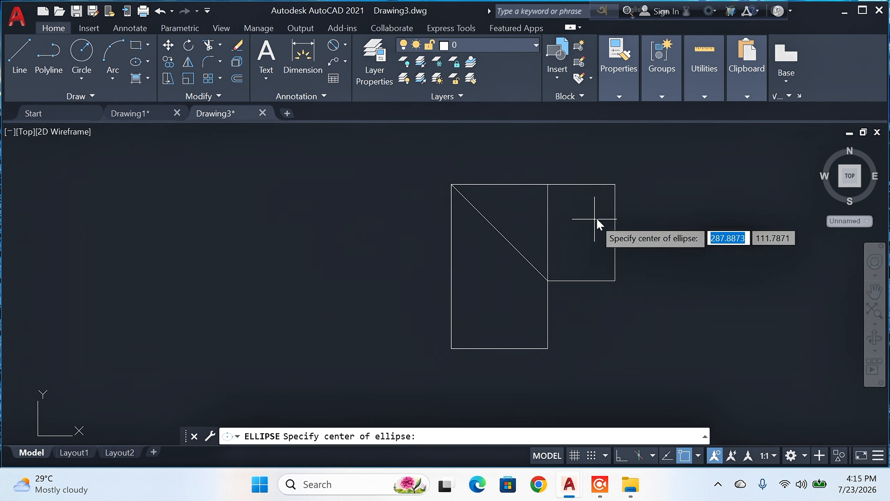
{"action": "left_click", "coordinate": [616, 232]}
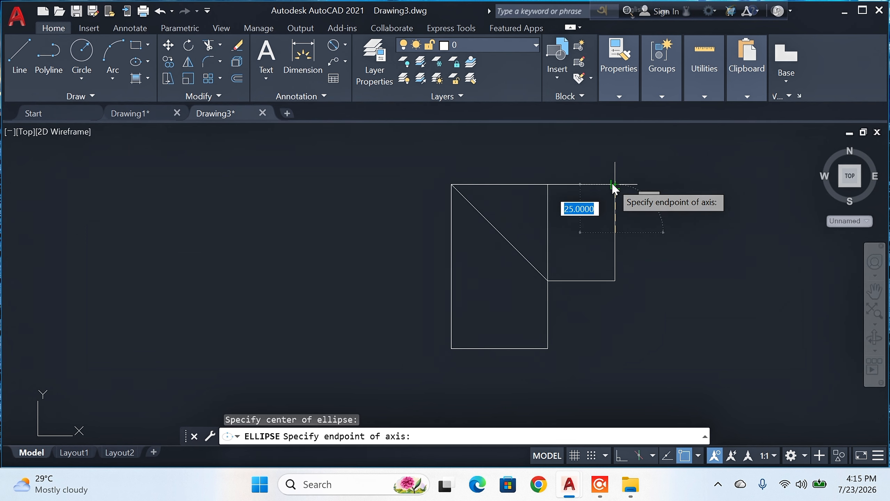
{"action": "left_click", "coordinate": [615, 184]}
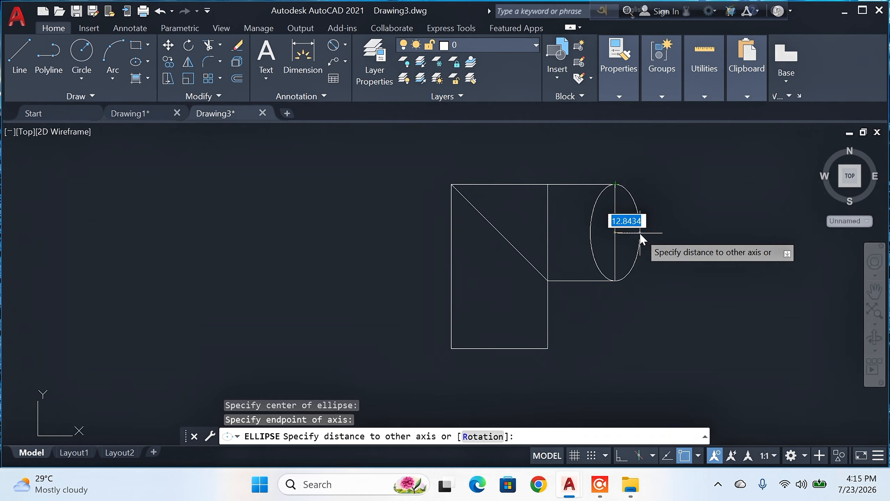
{"action": "type", "text": "9"}
{"action": "key", "text": "Return"}
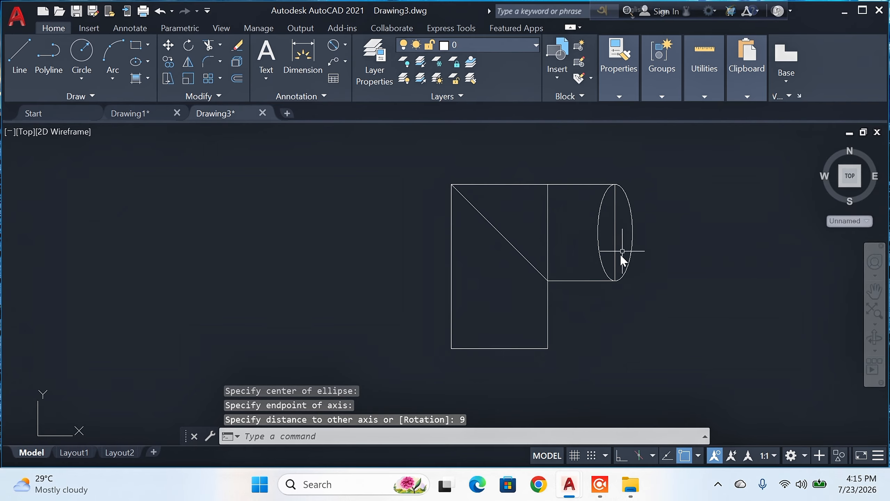
{"action": "key", "text": "Return"}
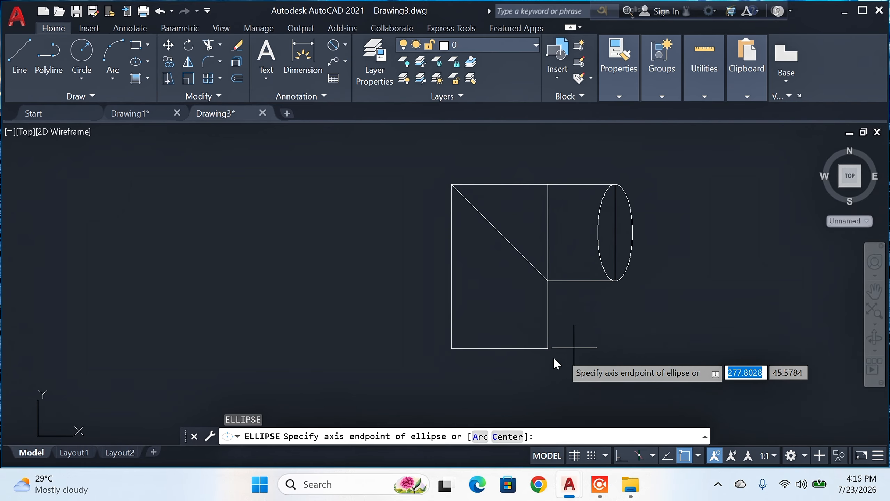
{"action": "left_click", "coordinate": [499, 348]}
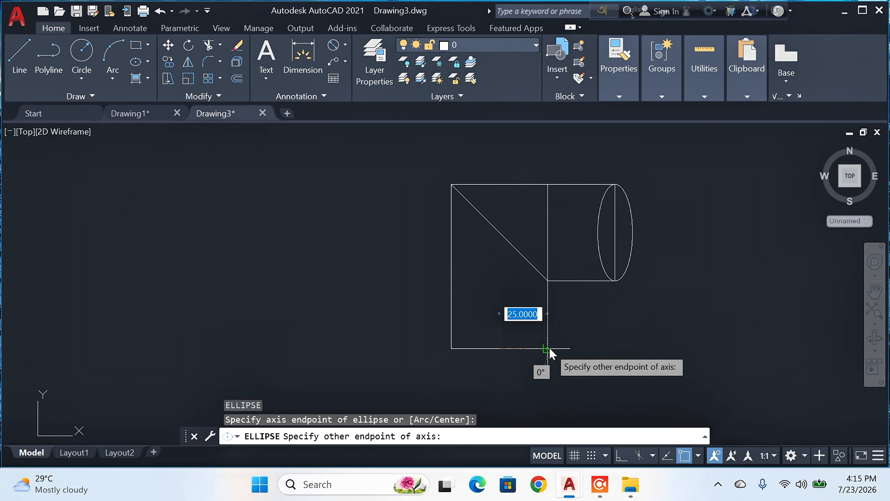
{"action": "left_click", "coordinate": [548, 349]}
{"action": "key", "text": "Escape"}
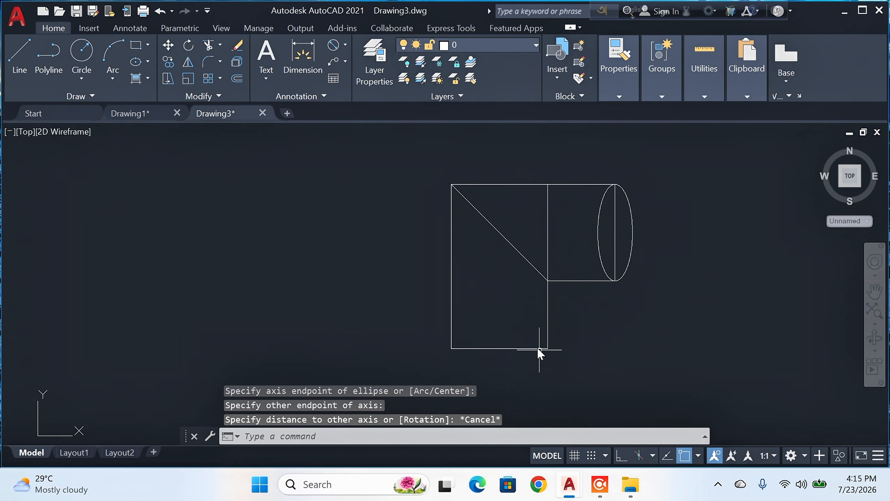
Step: Draw an ellipse centred on the bottom edge's midpoint, reaching that edge's right end, with a 9-unit other half-axis
{"action": "left_click", "coordinate": [139, 66]}
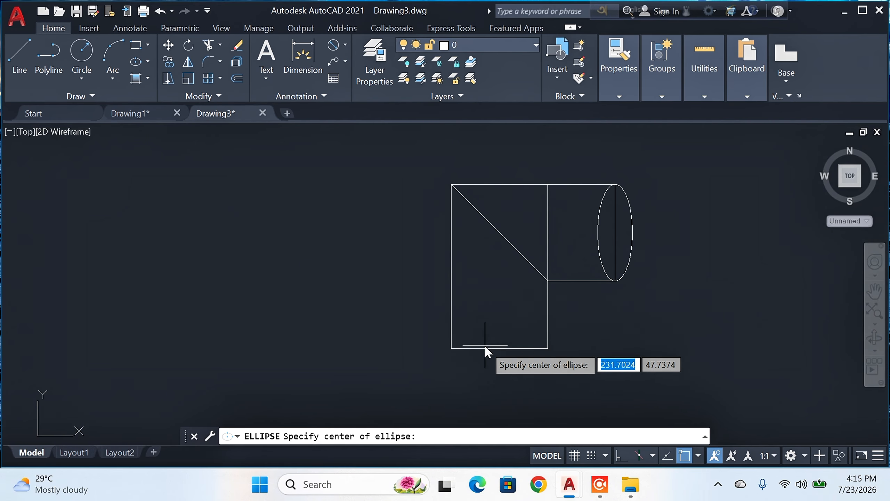
{"action": "left_click", "coordinate": [501, 348]}
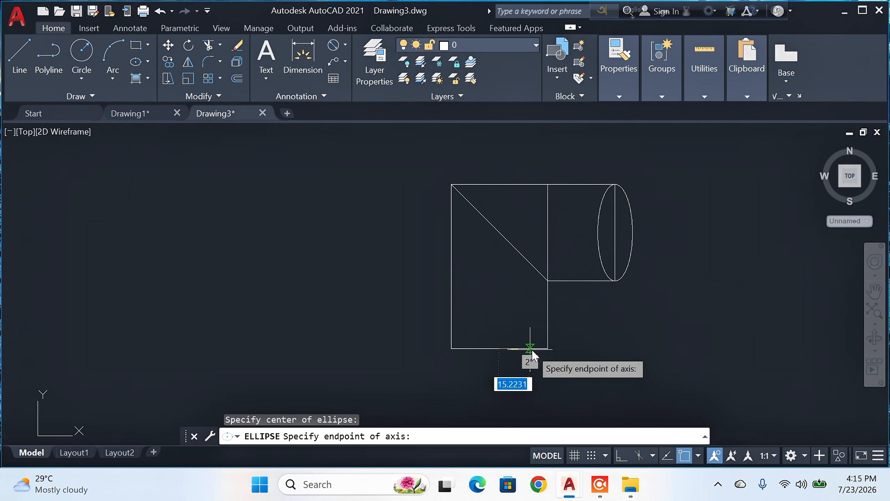
{"action": "left_click", "coordinate": [547, 349]}
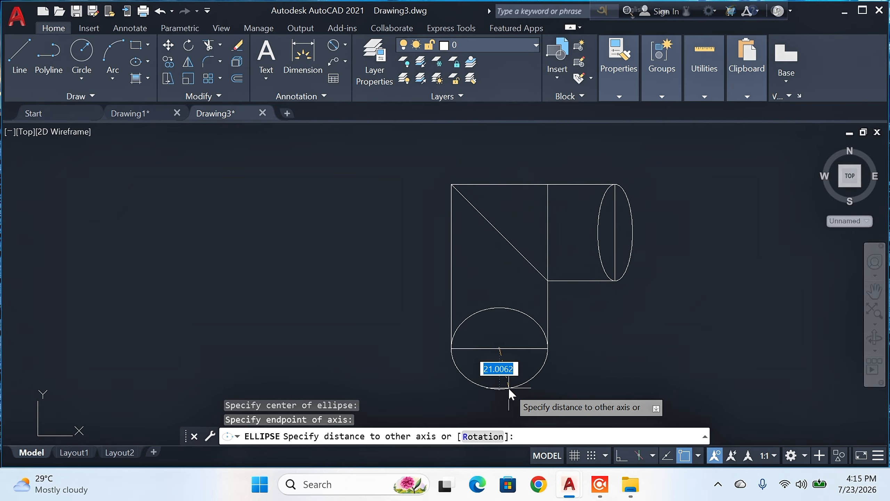
{"action": "type", "text": "9"}
{"action": "key", "text": "Return"}
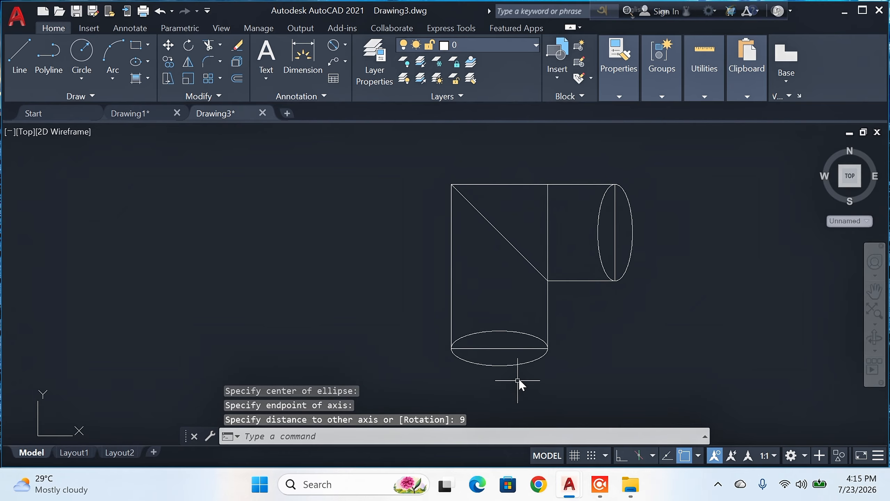
Step: Trim away the straight edges across both ellipses, the inner vertical line above the mitre's lower end, and the lower ellipse's upper half
{"action": "left_click", "coordinate": [209, 46]}
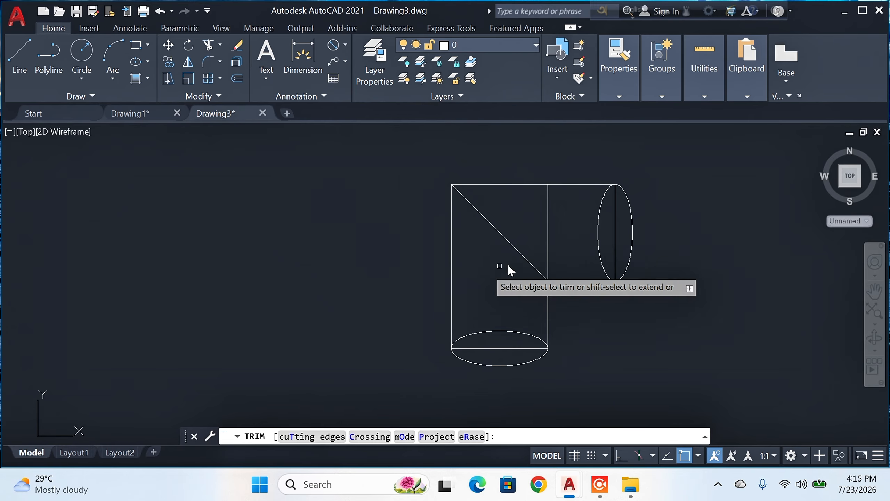
{"action": "left_click", "coordinate": [615, 239]}
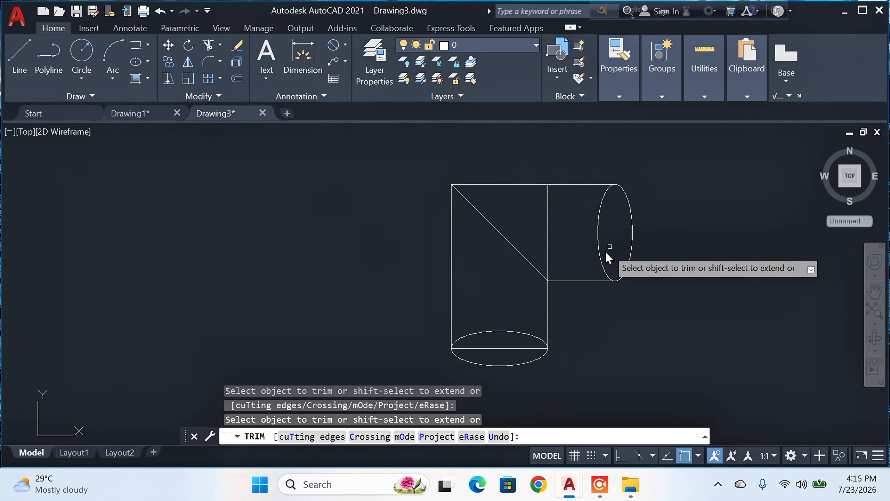
{"action": "left_click", "coordinate": [549, 230]}
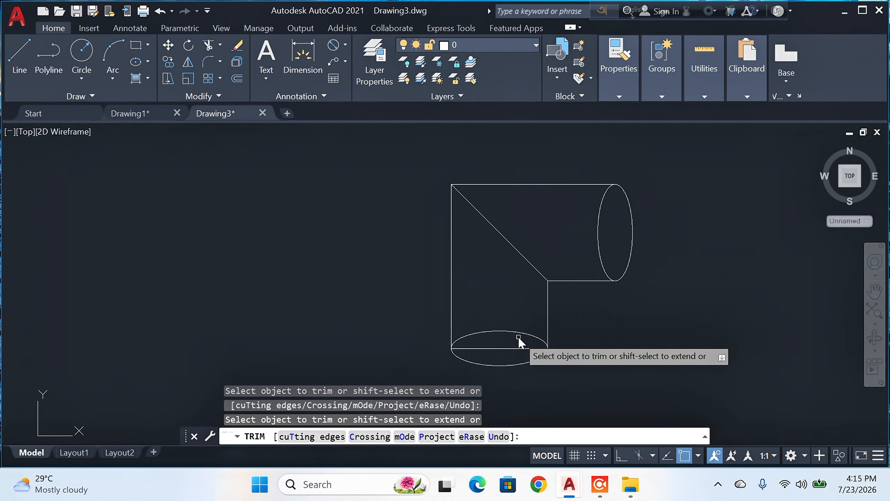
{"action": "left_click", "coordinate": [511, 348]}
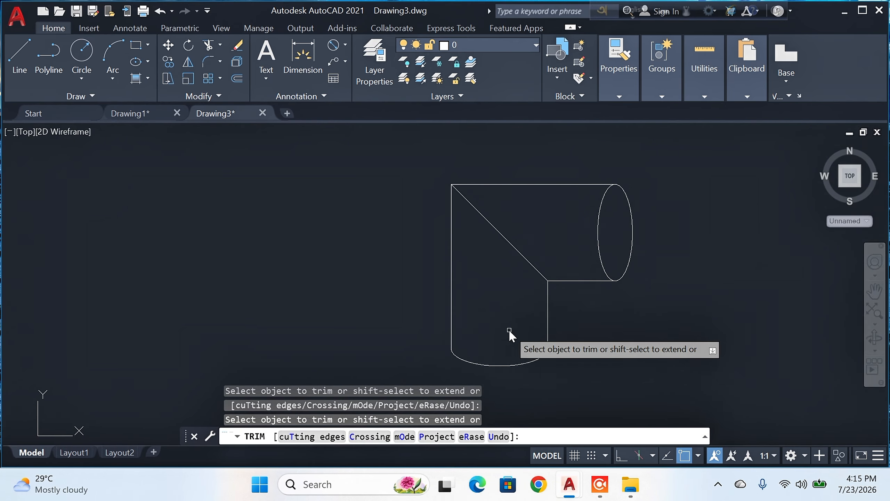
{"action": "key", "text": "Return"}
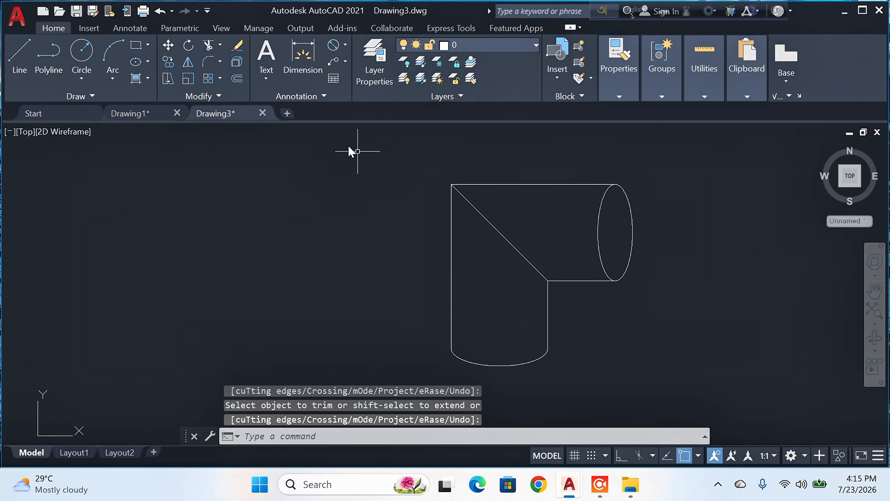
Step: With Ortho mode on, draw a line from the lower arc's midpoint up to the mitre's midpoint and continue it rightward to the ellipse
{"action": "left_click", "coordinate": [19, 53]}
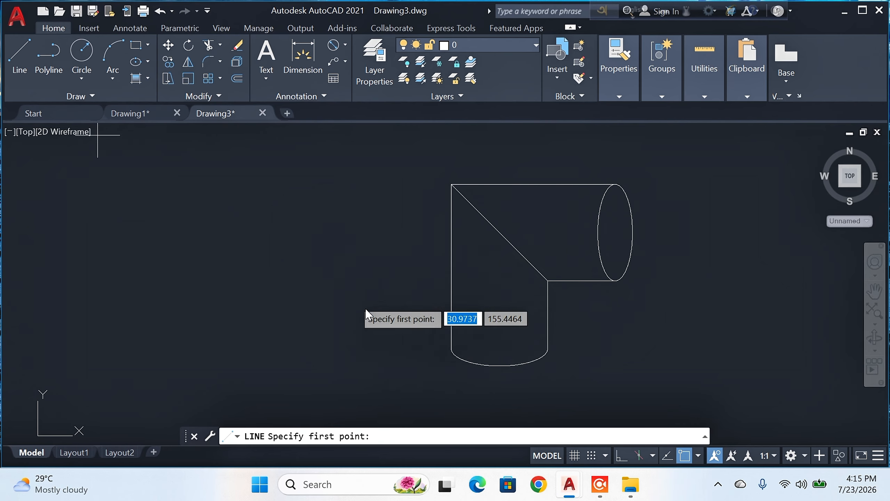
{"action": "left_click", "coordinate": [500, 366]}
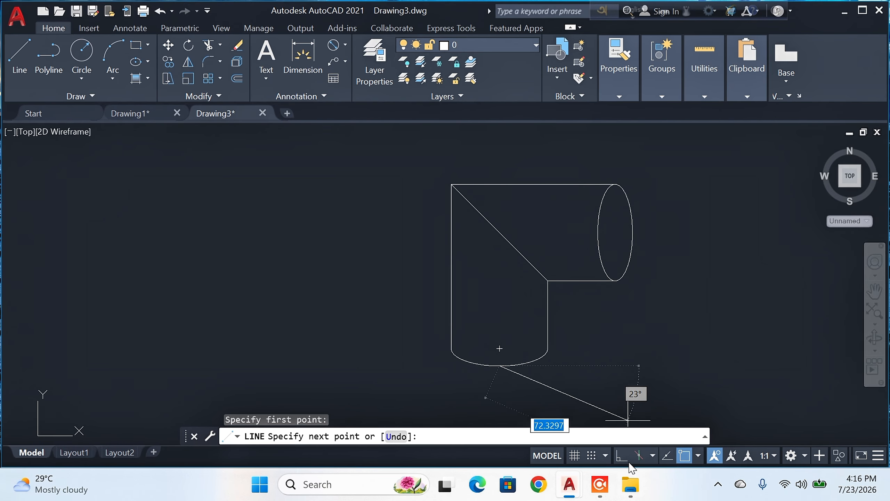
{"action": "left_click", "coordinate": [621, 455]}
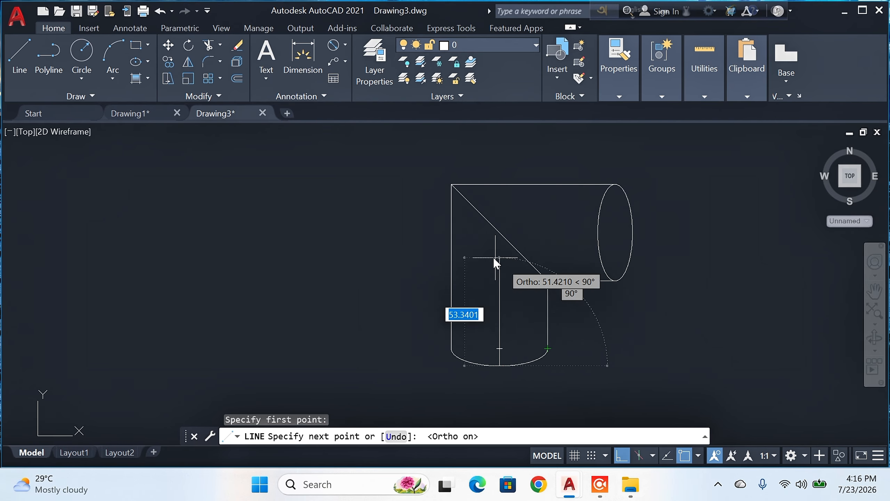
{"action": "left_click", "coordinate": [498, 233]}
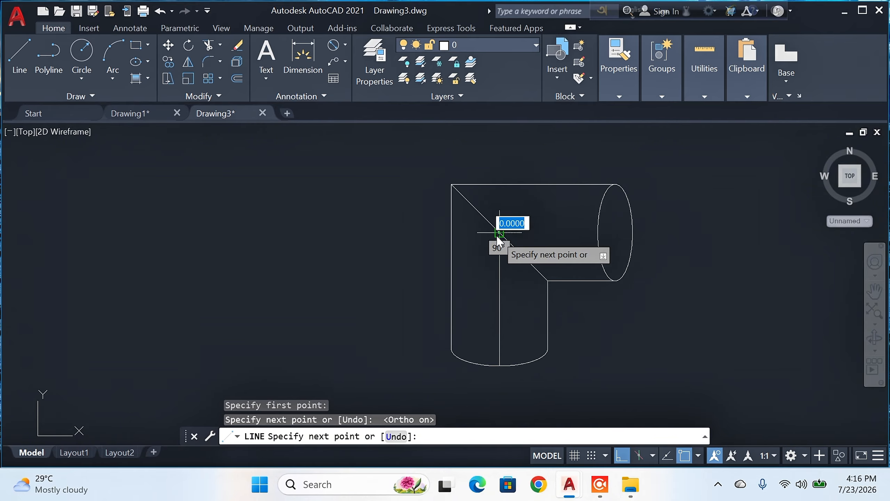
{"action": "left_click", "coordinate": [598, 233]}
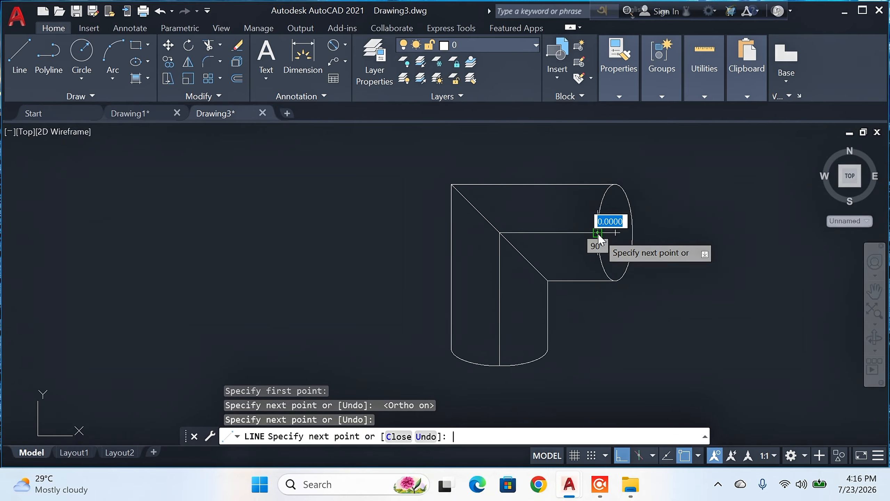
{"action": "key", "text": "Return"}
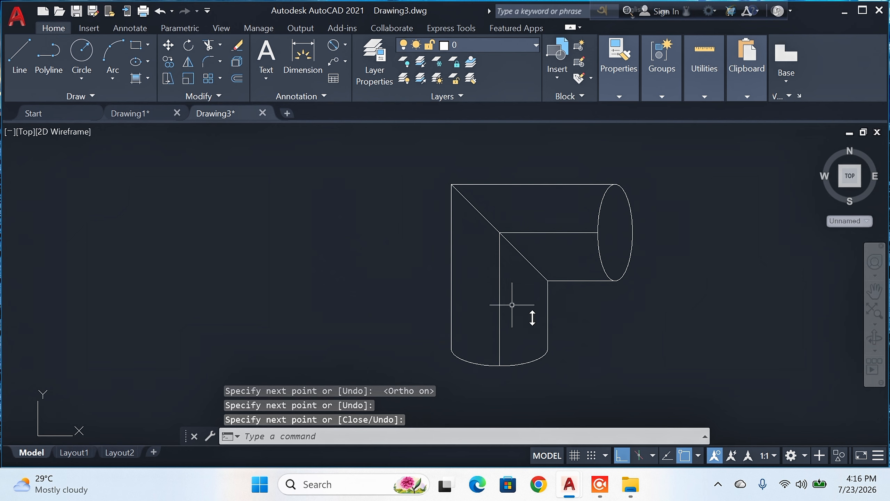
Step: Dimension the elbow's upper horizontal edge between its two ends, placing the dimension line above it
{"action": "left_click", "coordinate": [303, 56]}
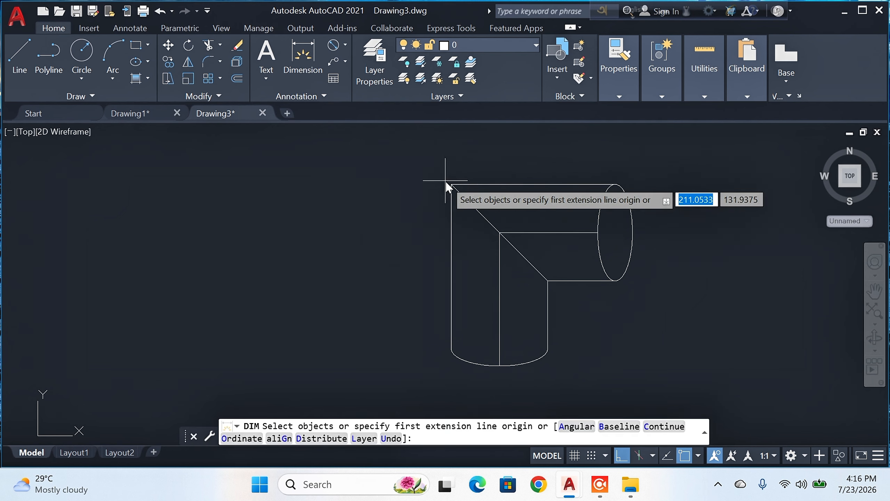
{"action": "left_click", "coordinate": [452, 185]}
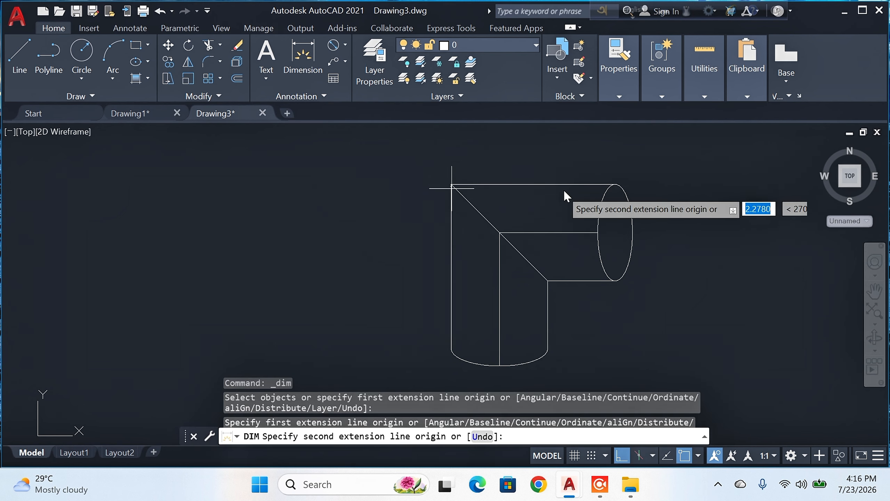
{"action": "left_click", "coordinate": [612, 186]}
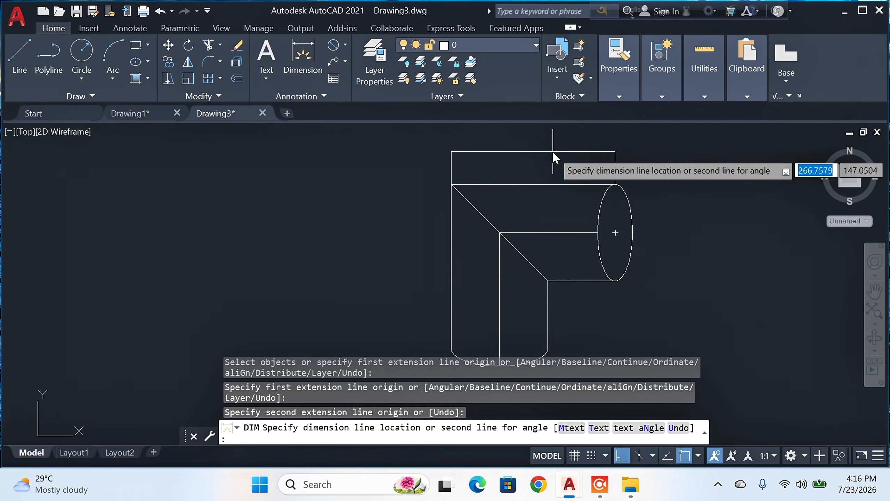
{"action": "left_click", "coordinate": [552, 151]}
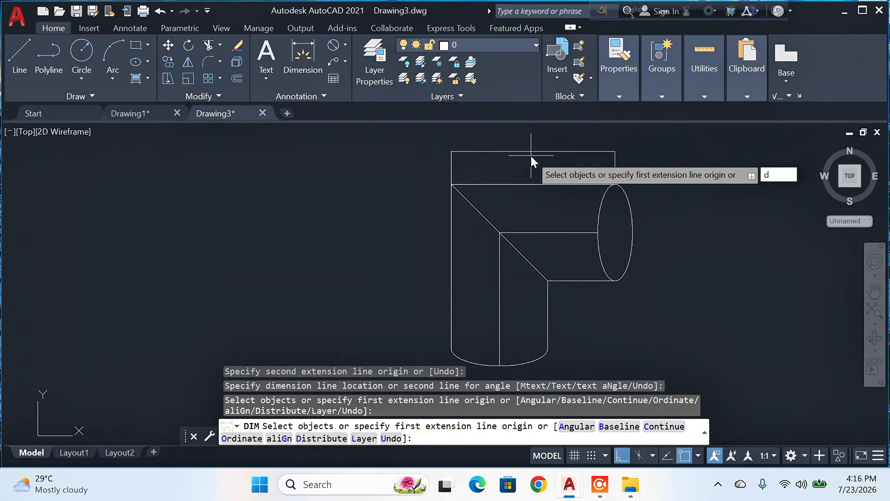
{"action": "key", "text": "Escape"}
Step: Open the Standard dimension style for modification and replace its text height
{"action": "type", "text": "di"}
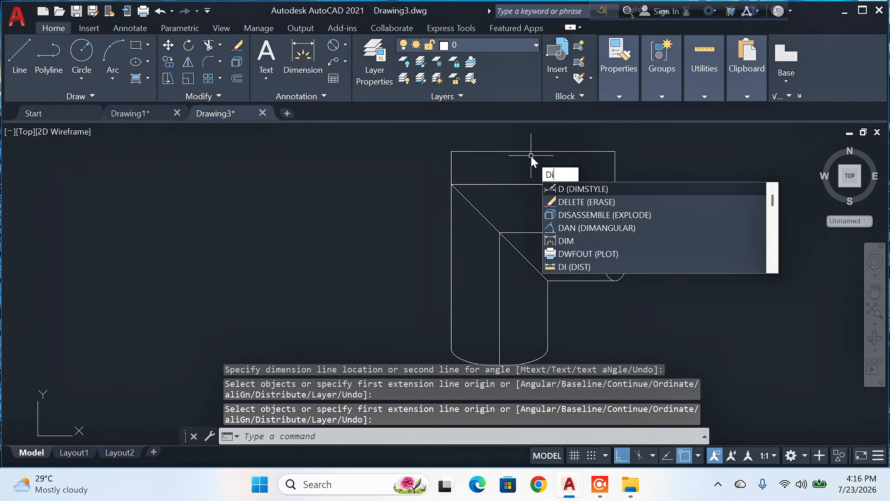
{"action": "type", "text": "m"}
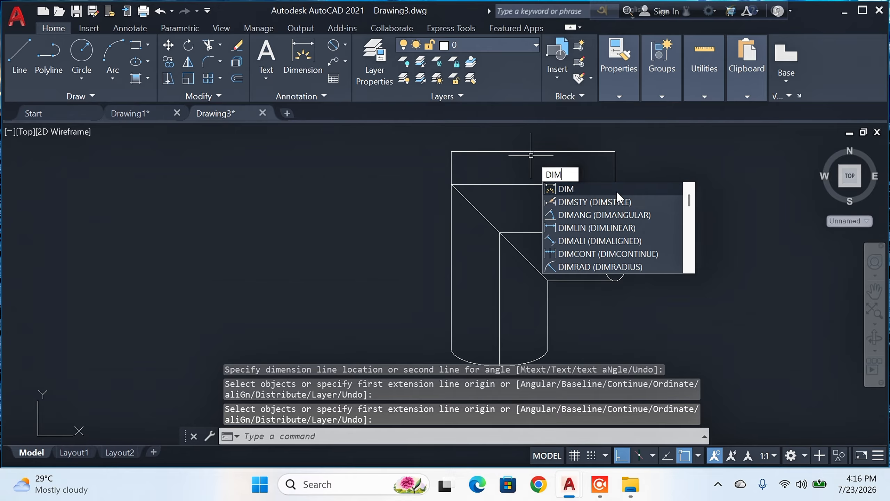
{"action": "left_click", "coordinate": [590, 202]}
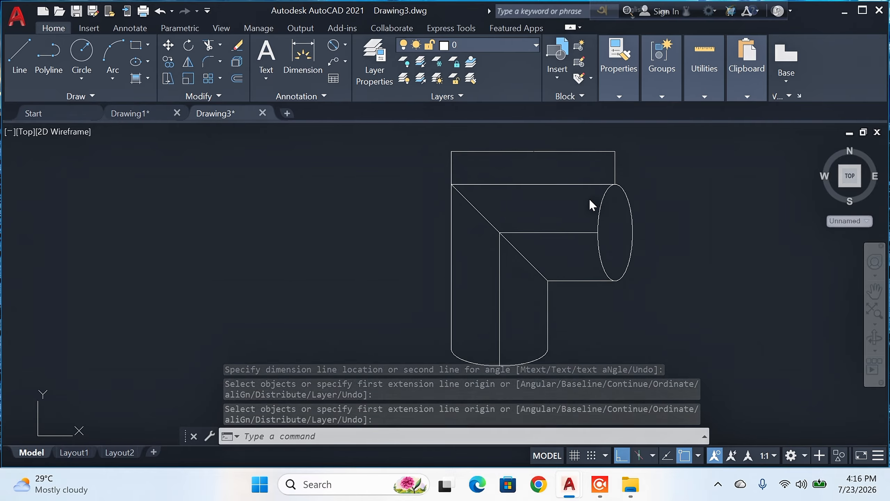
{"action": "left_click", "coordinate": [602, 212]}
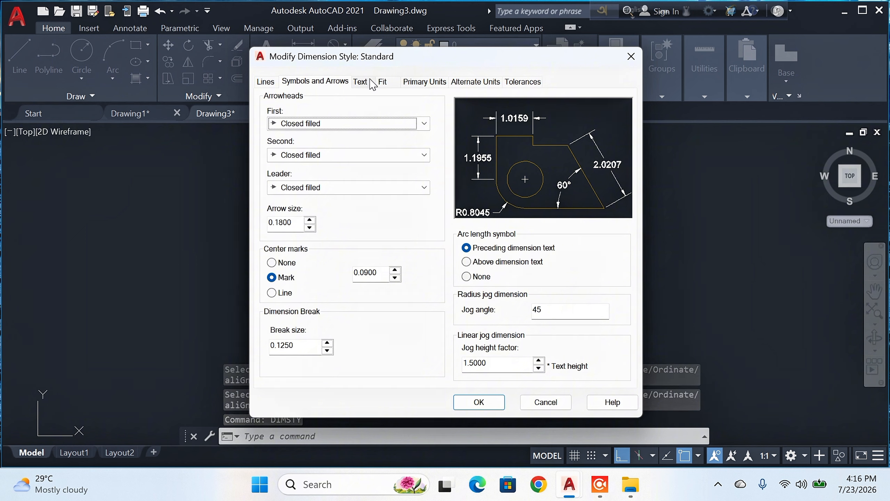
{"action": "left_click", "coordinate": [360, 81]}
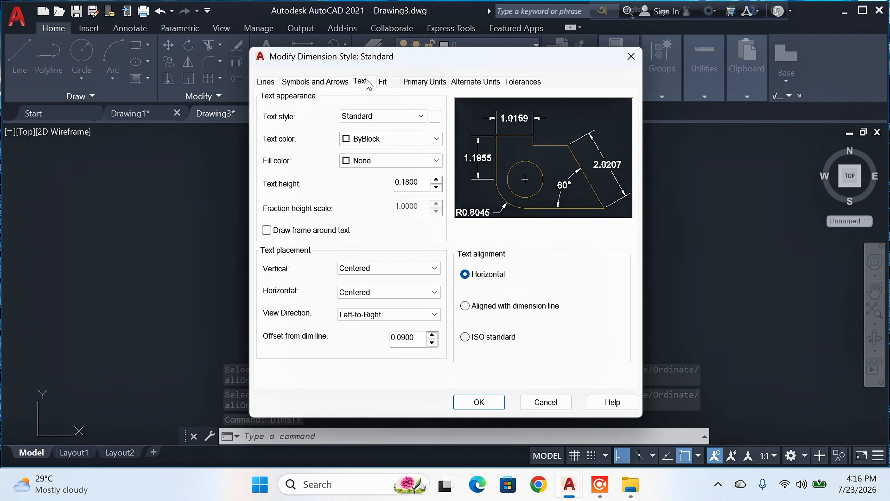
{"action": "left_click", "coordinate": [424, 189]}
{"action": "key", "text": "BackSpace"}
{"action": "key", "text": "BackSpace"}
{"action": "key", "text": "BackSpace"}
{"action": "key", "text": "BackSpace"}
{"action": "key", "text": "BackSpace"}
{"action": "key", "text": "BackSpace"}
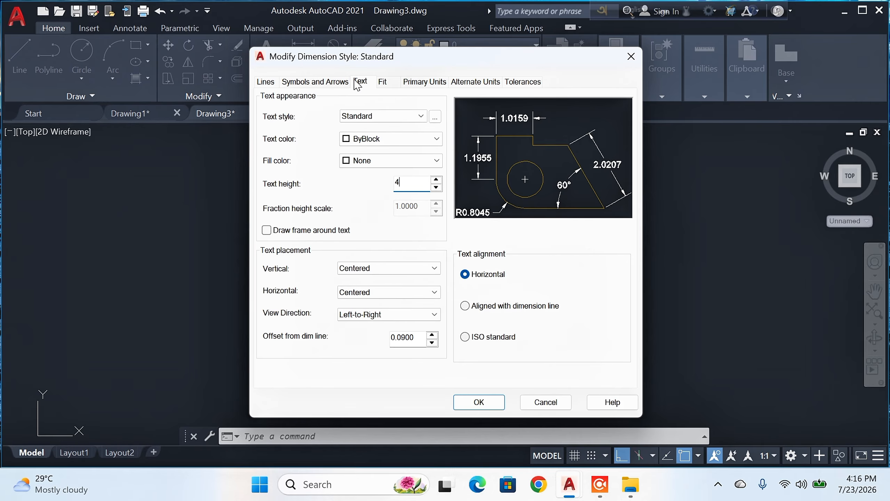
Step: Set the Standard dimension style's arrow size to 4 and make the style current
{"action": "left_click", "coordinate": [310, 83]}
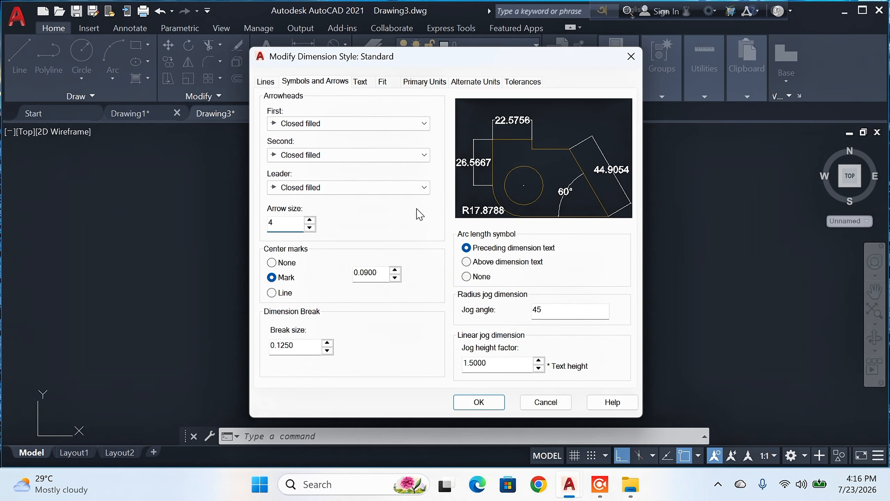
{"action": "left_click", "coordinate": [464, 407]}
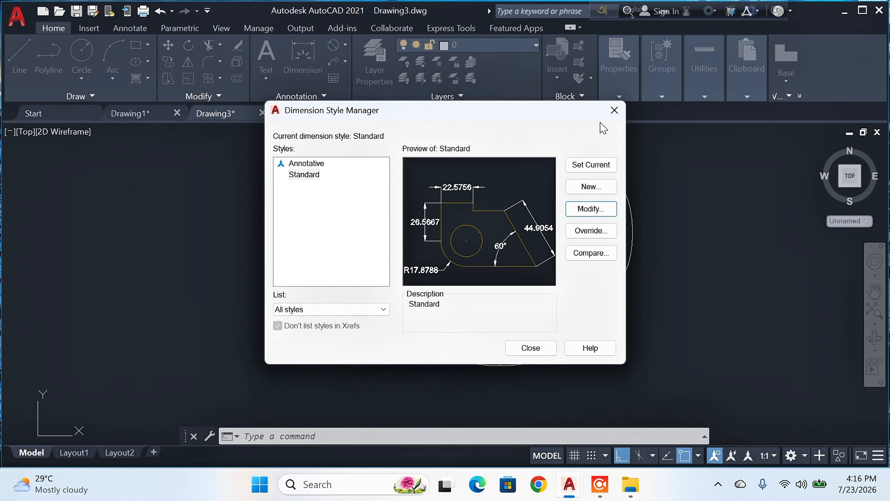
{"action": "left_click", "coordinate": [597, 169]}
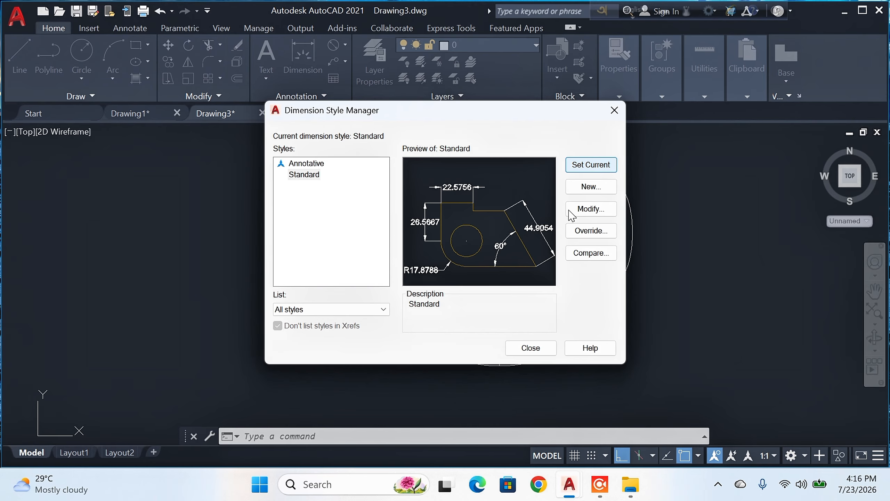
{"action": "left_click", "coordinate": [538, 351]}
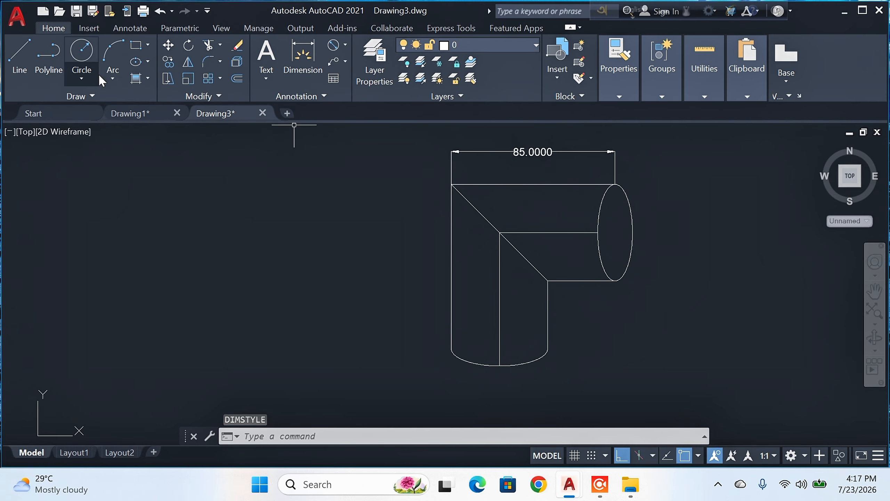
{"action": "left_click", "coordinate": [315, 54]}
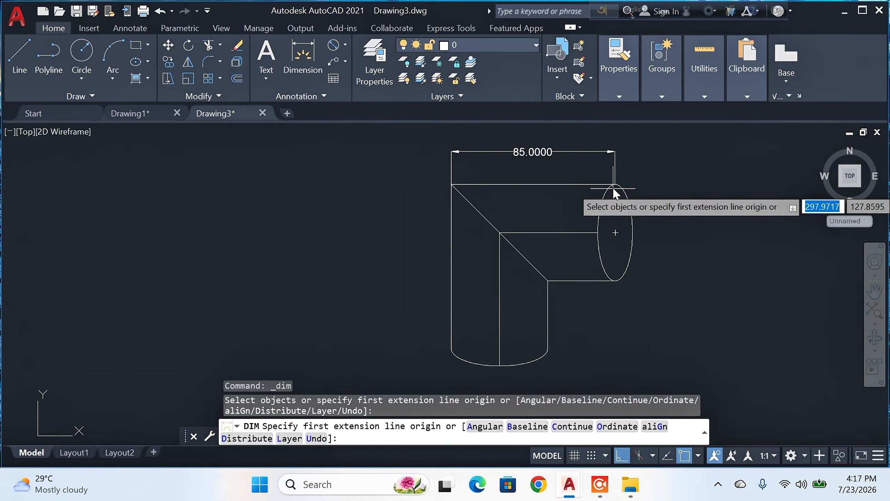
{"action": "left_click", "coordinate": [614, 280]}
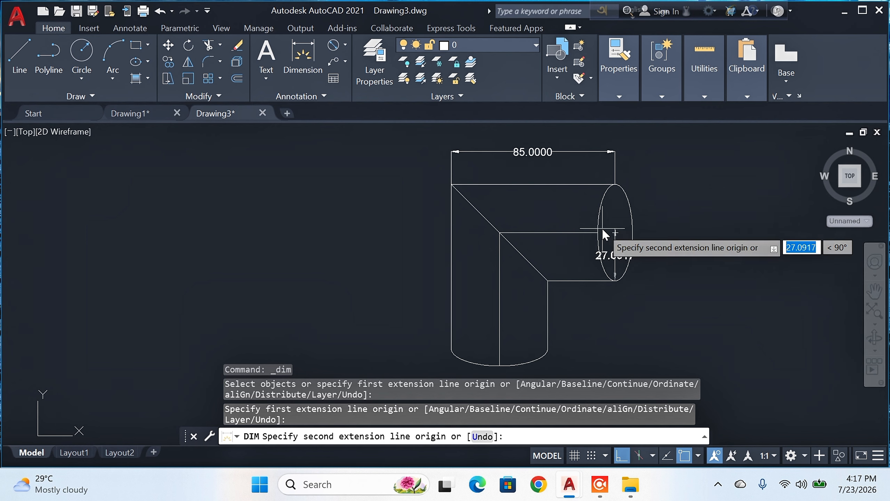
{"action": "key", "text": "Escape"}
{"action": "left_click", "coordinate": [303, 59]}
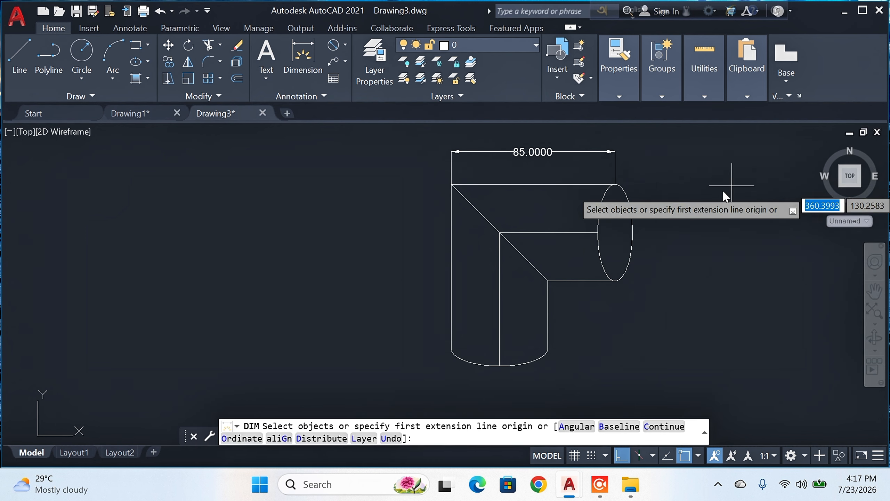
{"action": "key", "text": "Return"}
{"action": "left_click", "coordinate": [614, 185]}
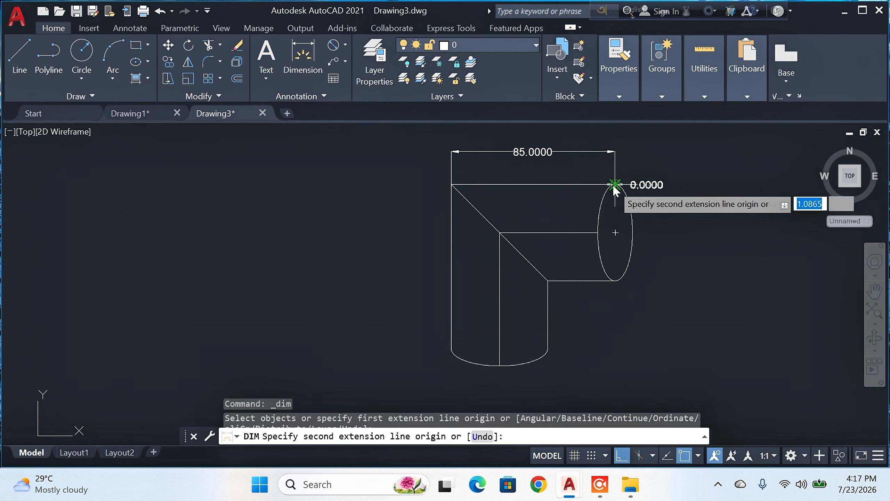
{"action": "left_click", "coordinate": [627, 280]}
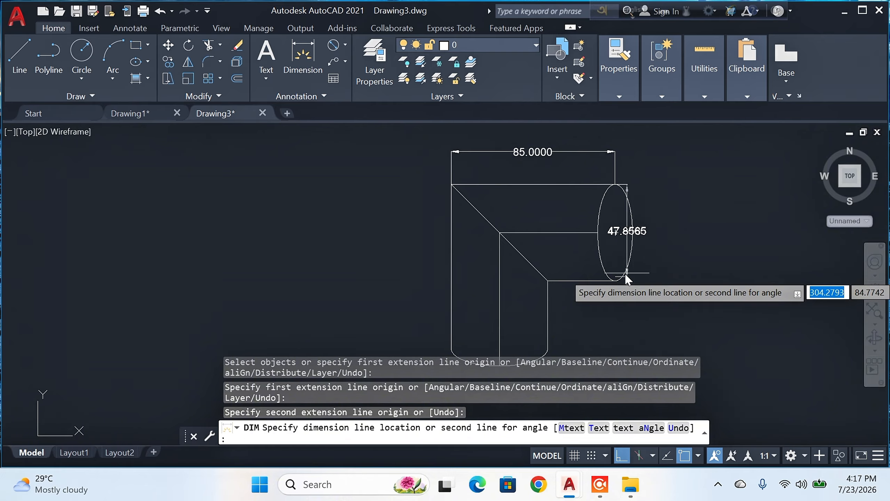
{"action": "key", "text": "Escape"}
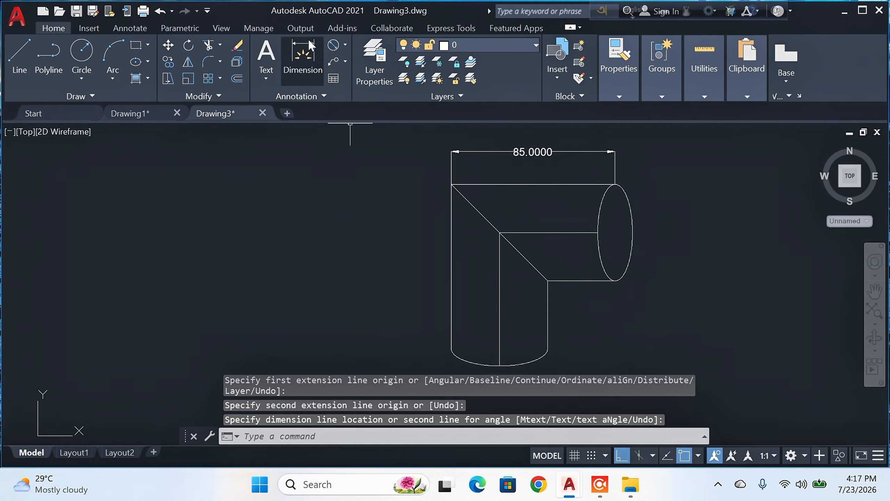
Step: Dimension the height of the elbow's open elliptical end between its upper and lower points, placing the dimension line to its right
{"action": "left_click", "coordinate": [302, 57]}
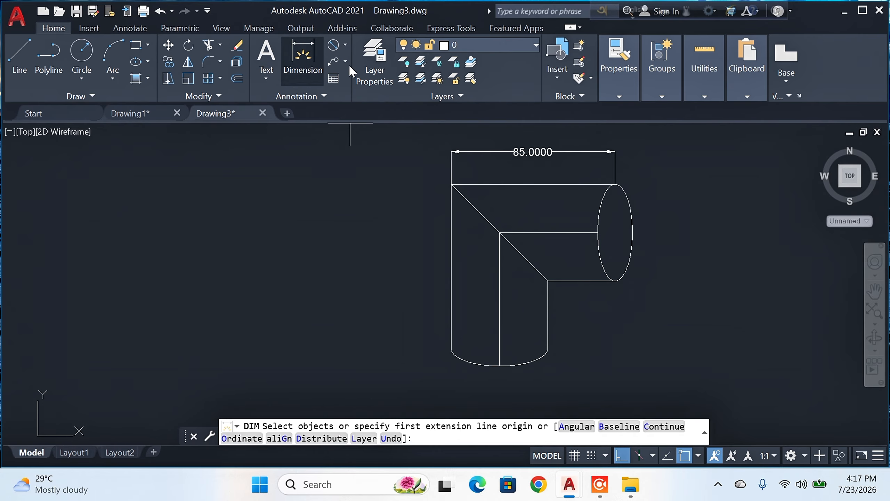
{"action": "left_click", "coordinate": [615, 184]}
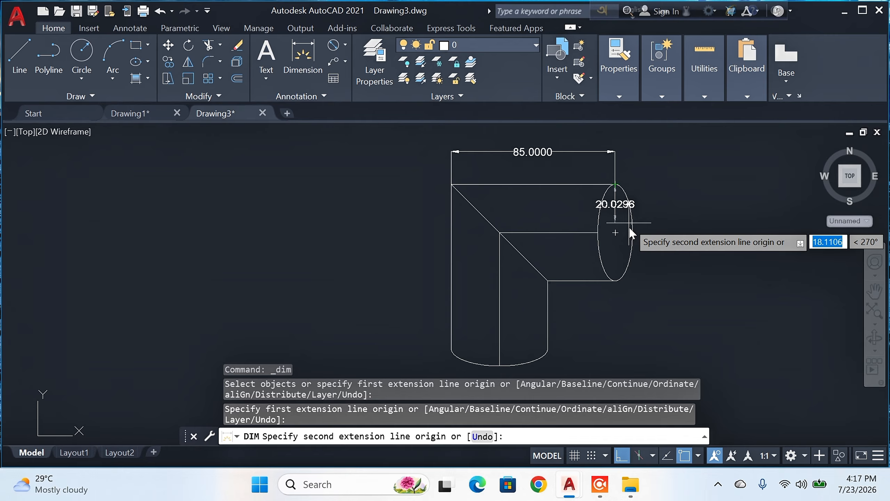
{"action": "left_click", "coordinate": [615, 280]}
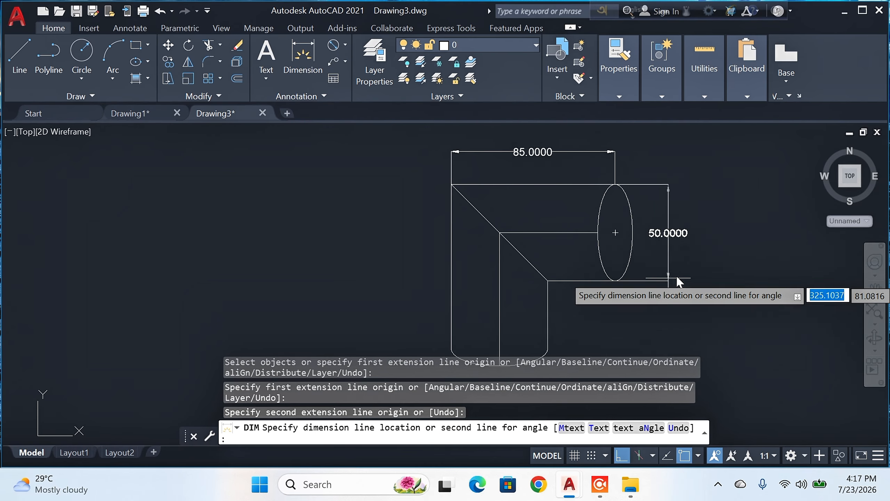
{"action": "left_click", "coordinate": [671, 277]}
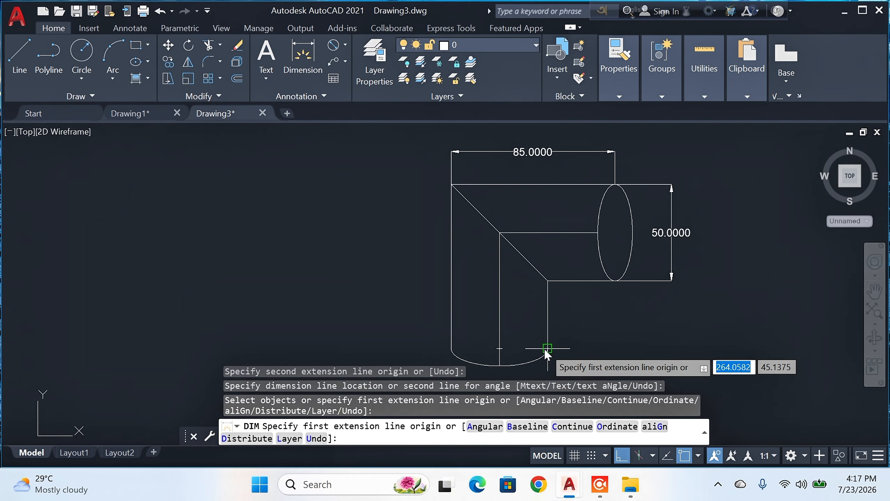
Step: Dimension the width of the vertical arm between the two ends of the lower arc, placing the dimension line below it
{"action": "left_click", "coordinate": [452, 350]}
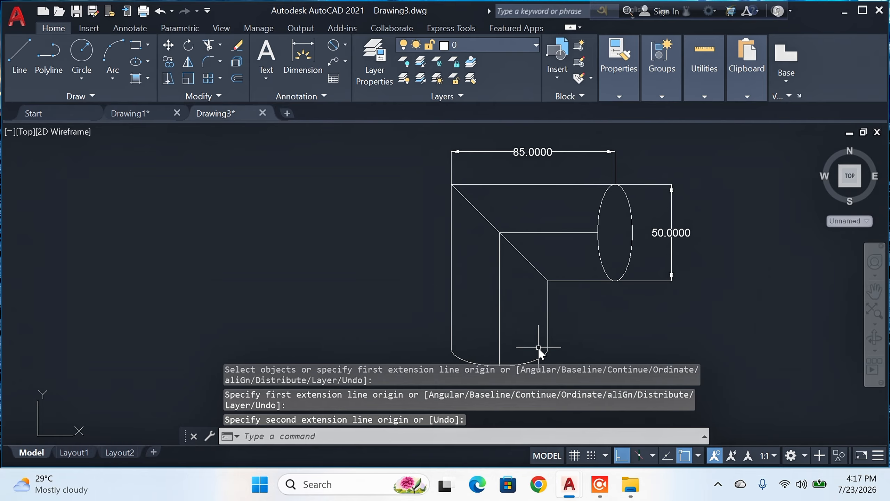
{"action": "key", "text": "Escape"}
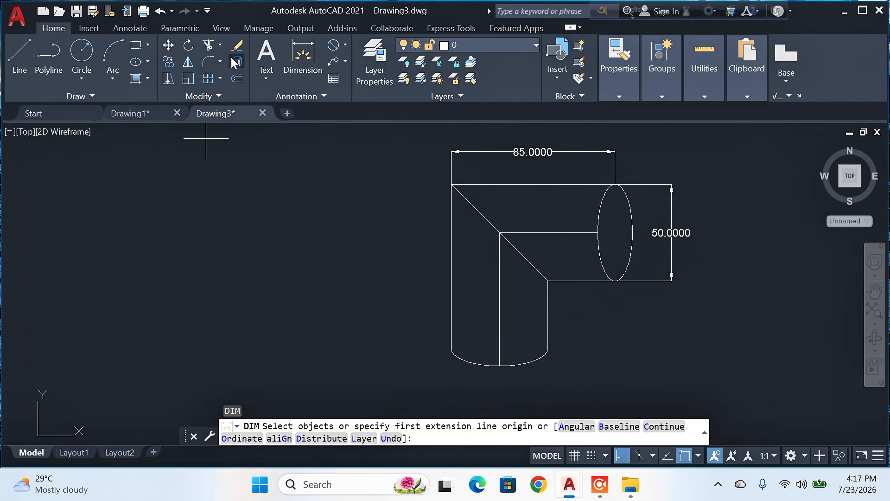
{"action": "left_click", "coordinate": [547, 349]}
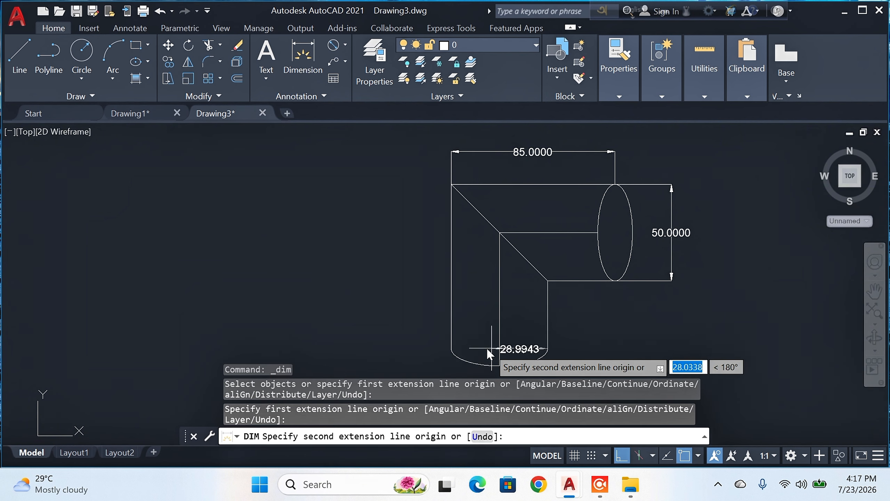
{"action": "left_click", "coordinate": [450, 348]}
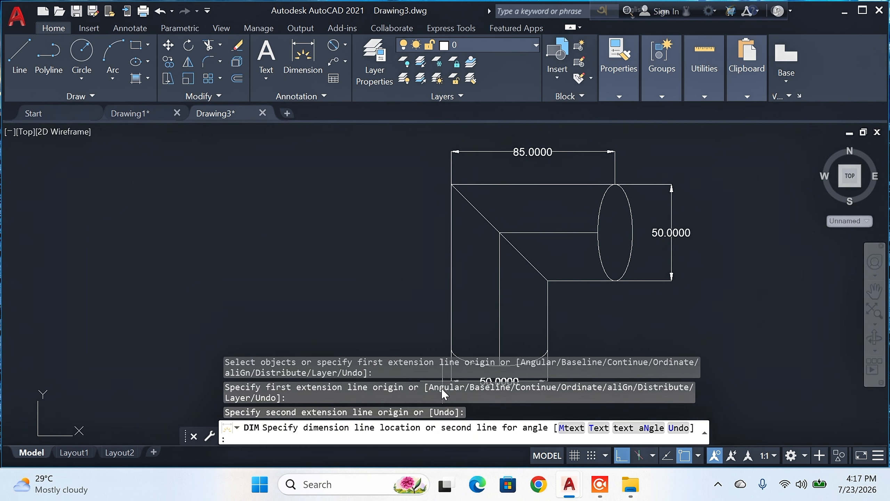
{"action": "left_click", "coordinate": [442, 389]}
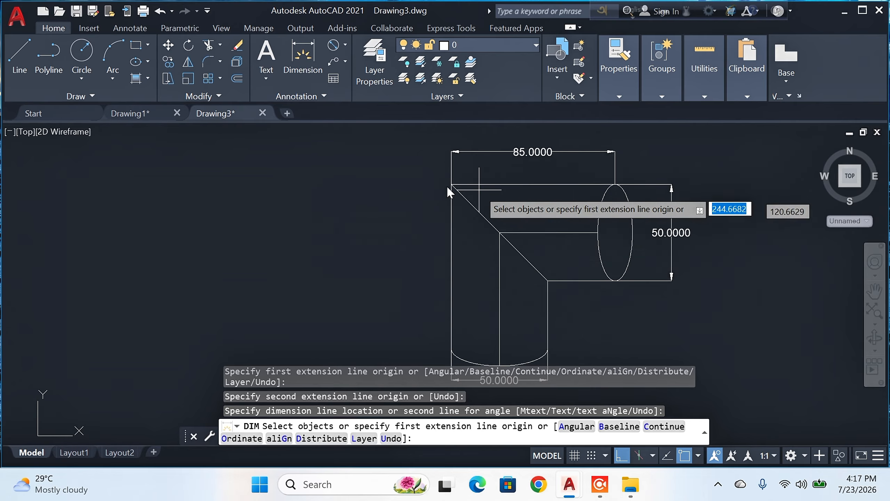
Step: Dimension the horizontal arm's short lower edge from the ellipse to the inner corner, placing the dimension line just below it
{"action": "key", "text": "Return"}
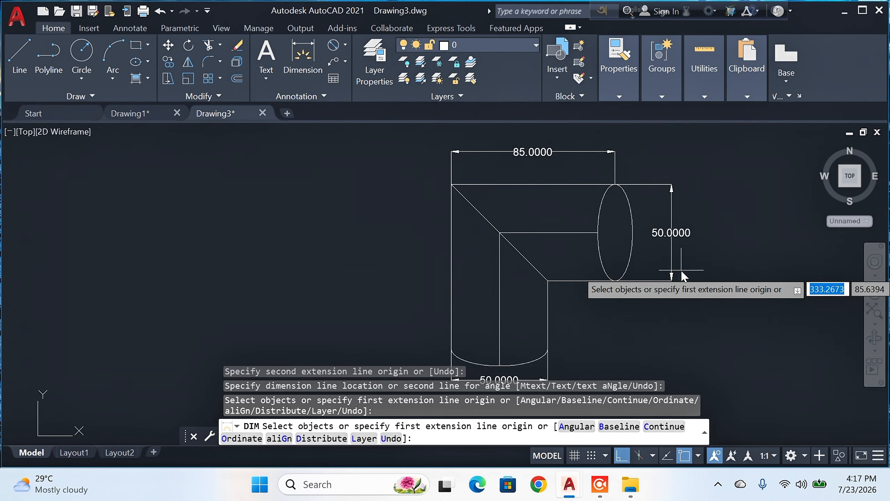
{"action": "left_click", "coordinate": [614, 281]}
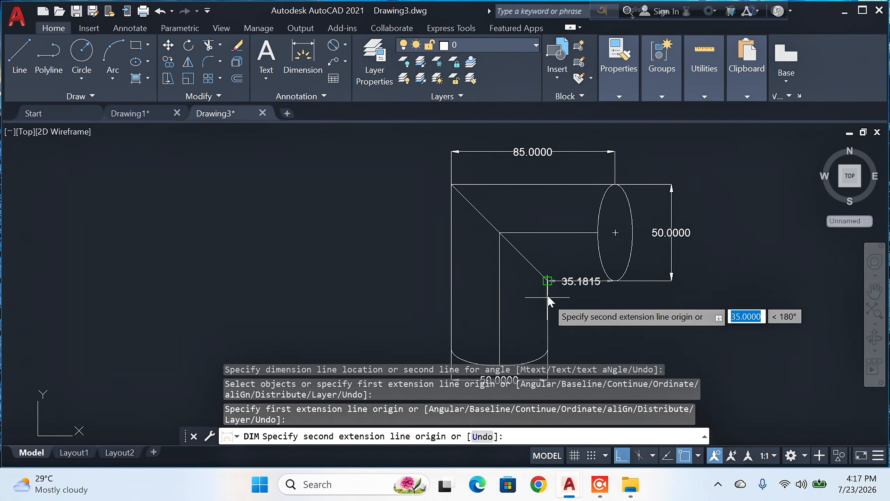
{"action": "left_click", "coordinate": [550, 283]}
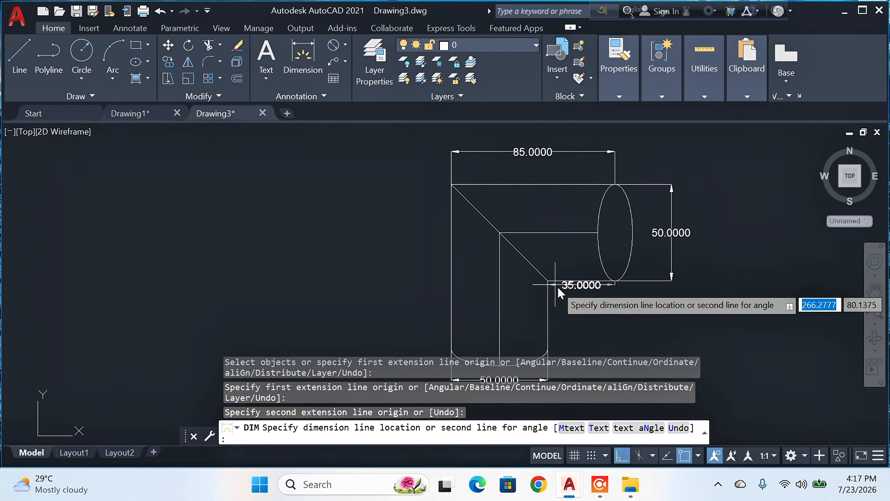
{"action": "left_click", "coordinate": [560, 302]}
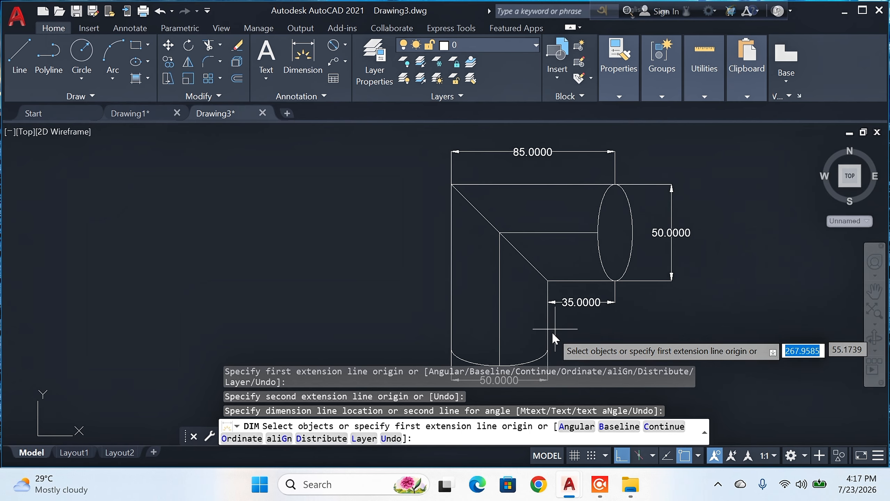
{"action": "key", "text": "Return"}
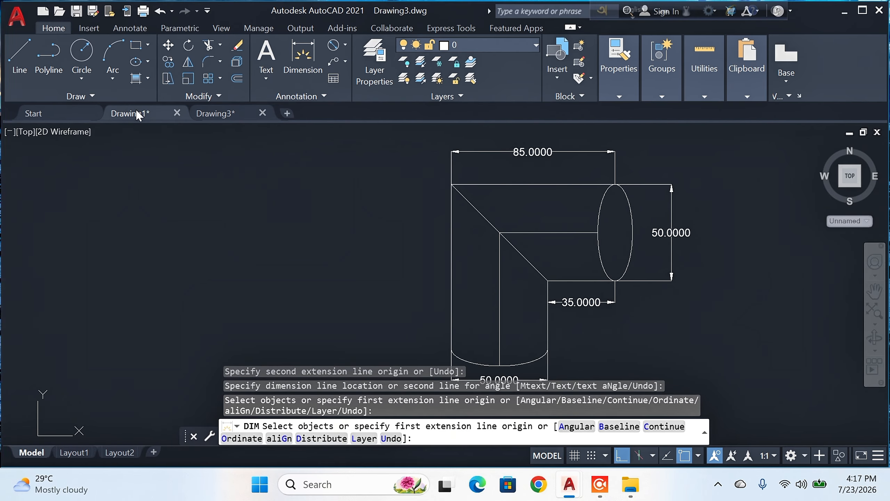
{"action": "key", "text": "Escape"}
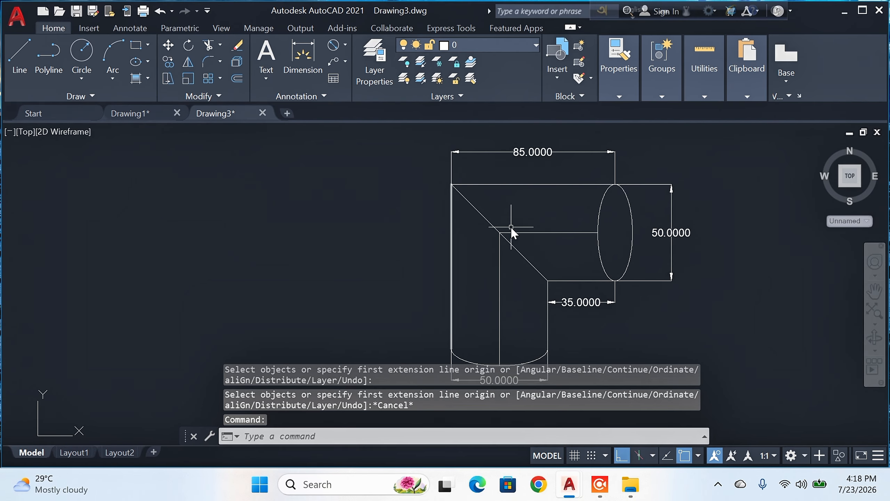
Step: Examine the coloured reference elbow in Drawing1 and return to Drawing3 with the whole dimensioned elbow in view
{"action": "left_click", "coordinate": [137, 114]}
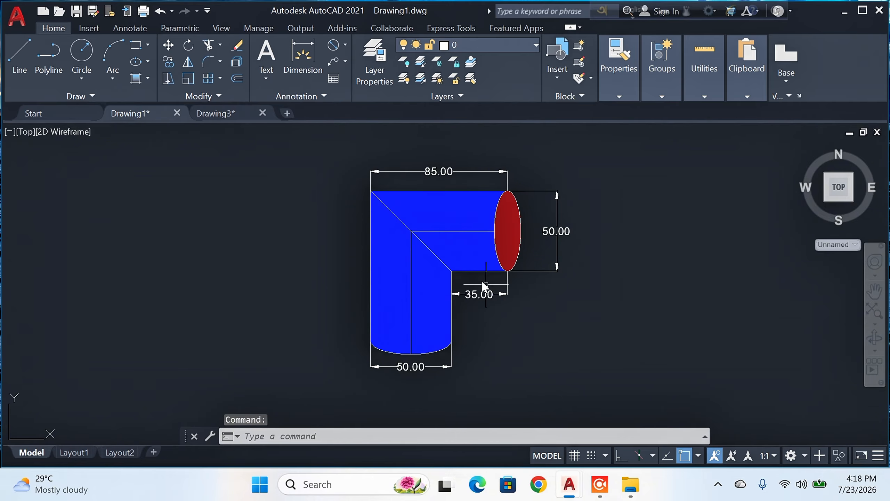
{"action": "left_click", "coordinate": [233, 114]}
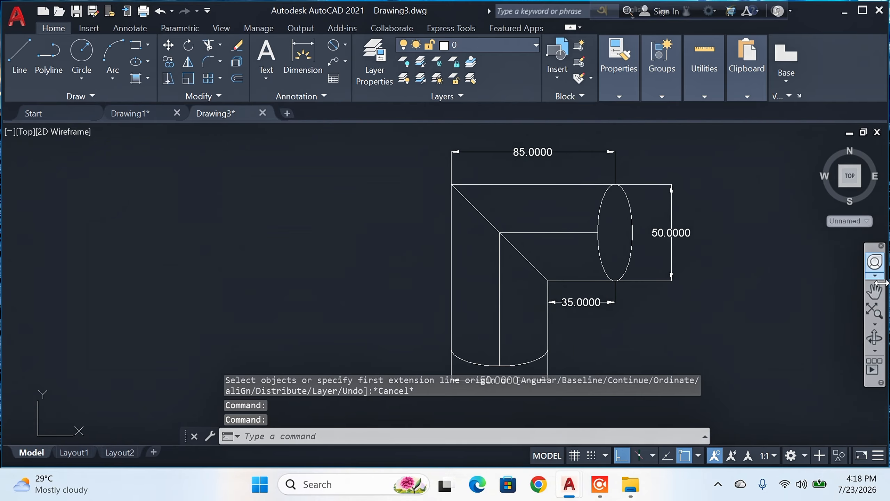
{"action": "left_click", "coordinate": [875, 291]}
{"action": "mouse_move", "coordinate": [706, 234]}
{"action": "left_mouse_down"}
{"action": "mouse_move", "coordinate": [620, 246]}
{"action": "mouse_move", "coordinate": [616, 258]}
{"action": "left_mouse_up"}
{"action": "key", "text": "Escape"}
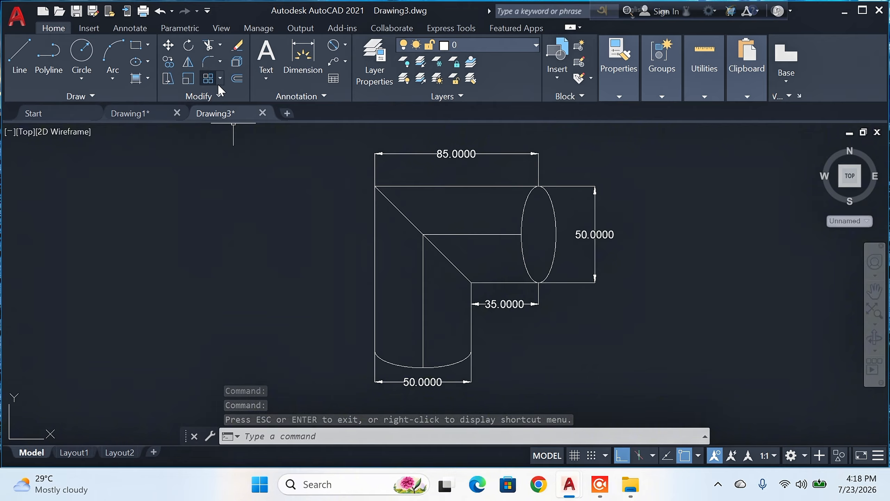
Step: Set up a new hatch with the SOLID pattern and the index colour Blue
{"action": "left_click", "coordinate": [137, 79]}
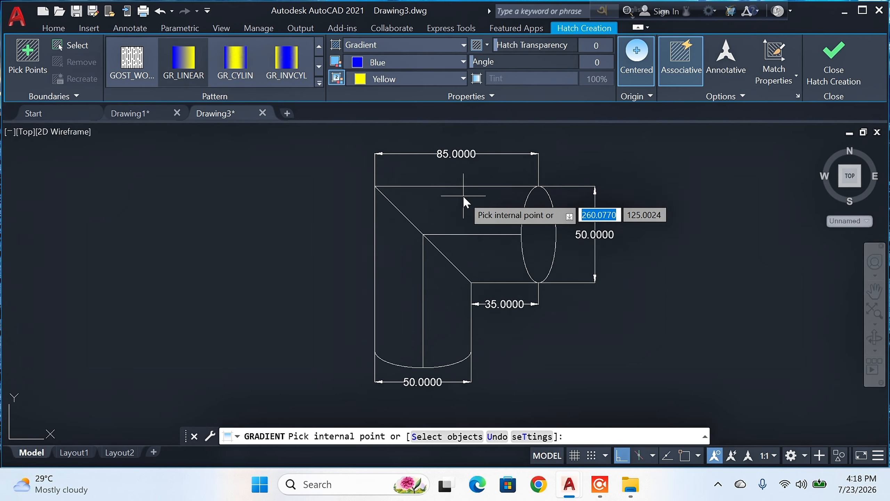
{"action": "left_click", "coordinate": [319, 48]}
{"action": "left_click", "coordinate": [320, 48]}
{"action": "left_click", "coordinate": [319, 48]}
{"action": "left_click", "coordinate": [319, 48]}
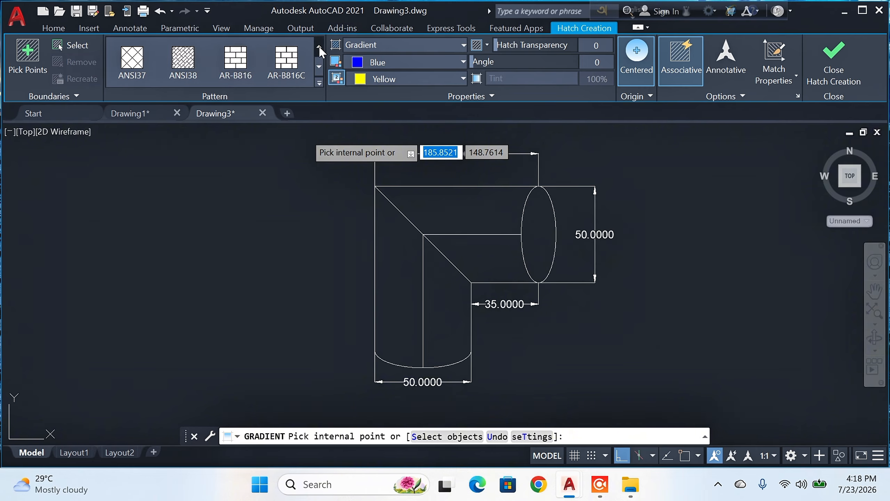
{"action": "left_click", "coordinate": [319, 49]}
{"action": "left_click", "coordinate": [319, 48]}
{"action": "left_click", "coordinate": [129, 60]}
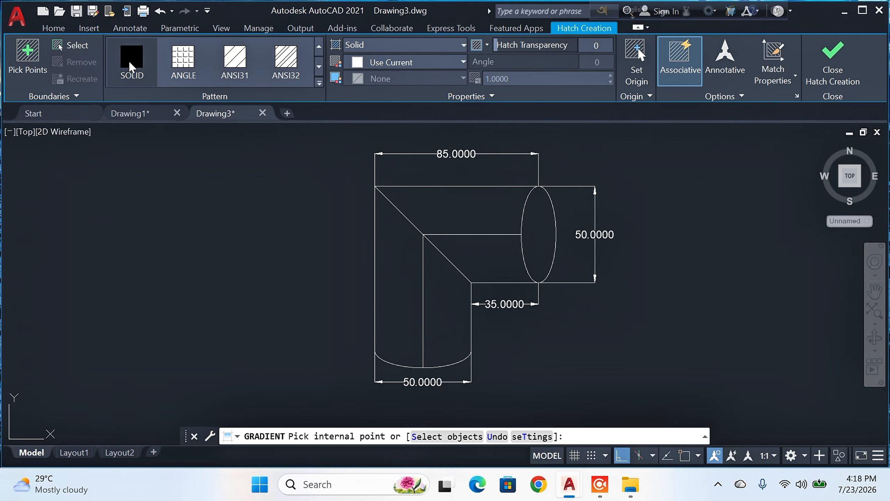
{"action": "left_click", "coordinate": [453, 64]}
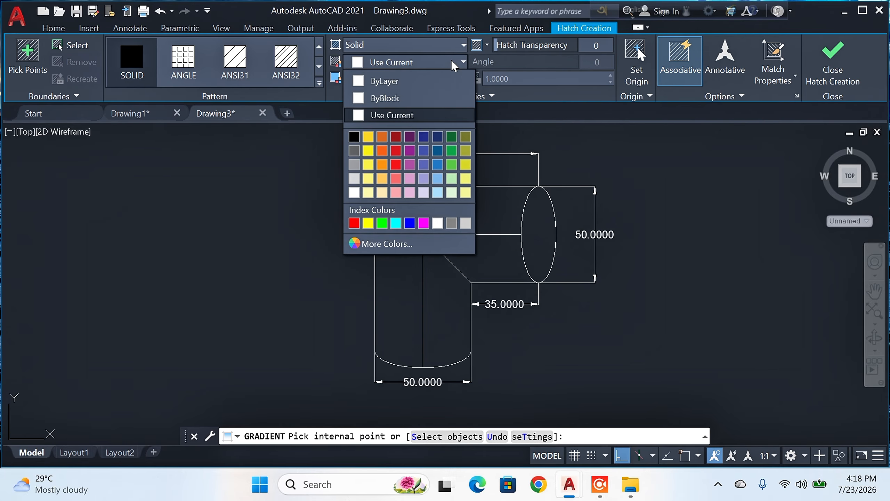
{"action": "left_click", "coordinate": [412, 223]}
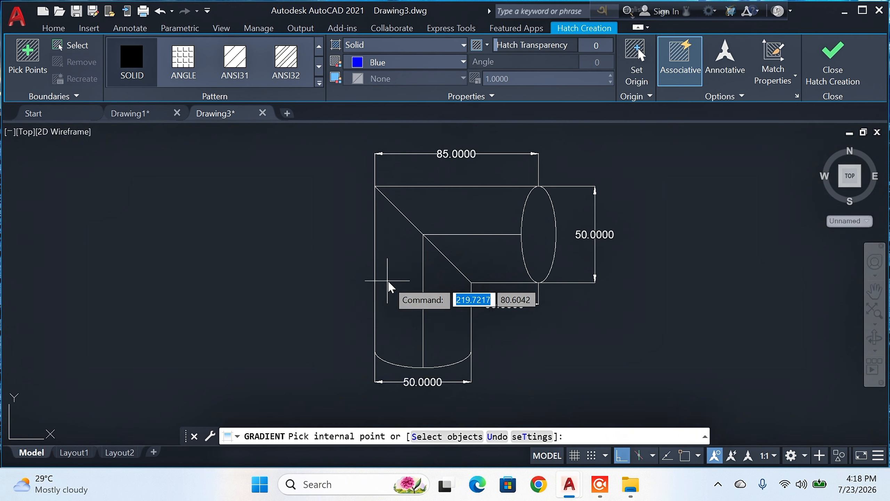
Step: Fill the two halves of the vertical arm and the two halves of the horizontal arm with the solid blue hatch
{"action": "left_click", "coordinate": [406, 286]}
{"action": "left_click", "coordinate": [447, 305]}
{"action": "left_click", "coordinate": [490, 257]}
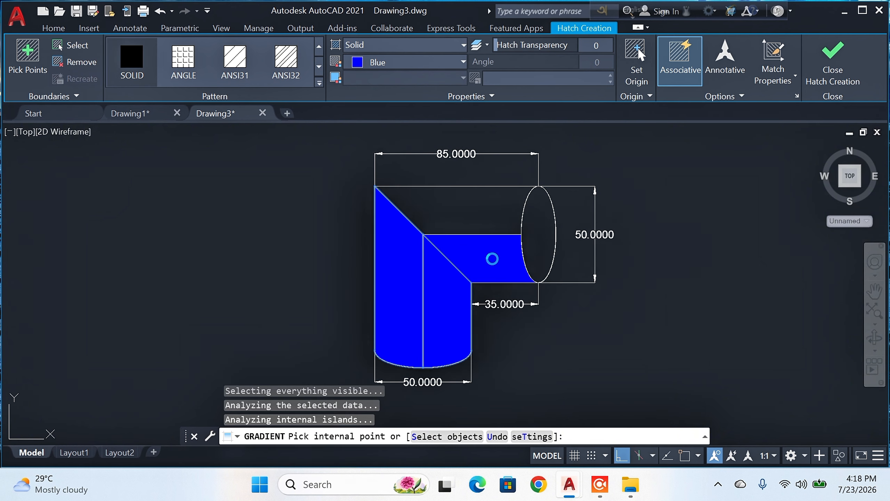
{"action": "left_click", "coordinate": [462, 208]}
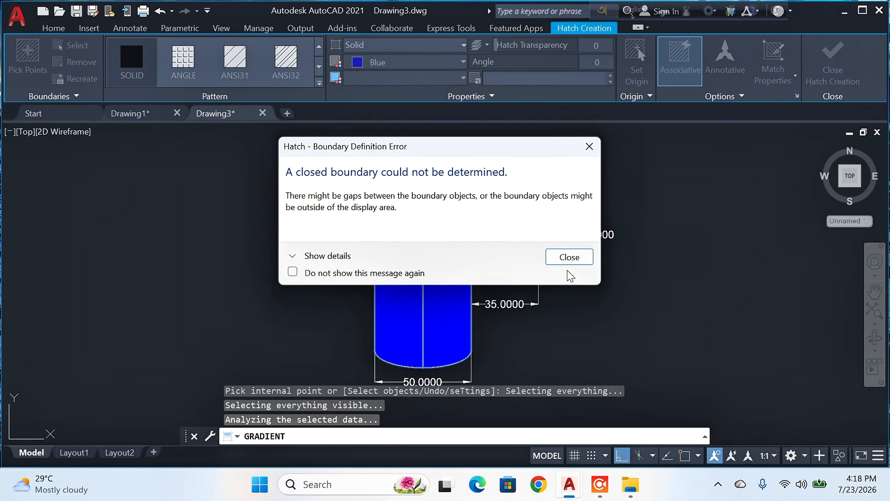
{"action": "left_click", "coordinate": [572, 258]}
{"action": "left_click", "coordinate": [475, 222]}
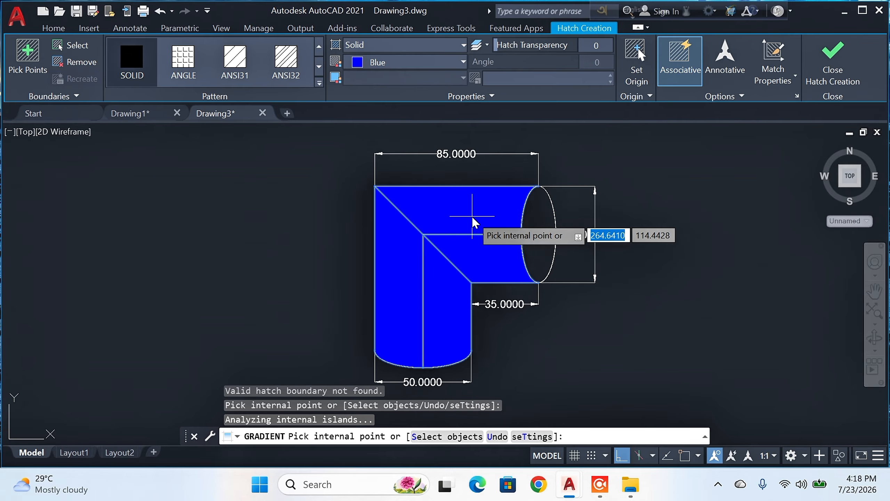
{"action": "key", "text": "Return"}
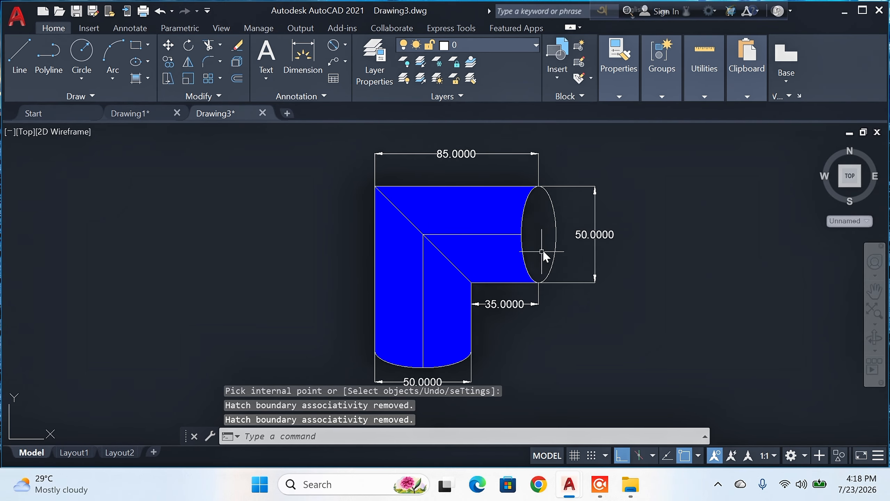
Step: Fill the elbow's open elliptical end with a SOLID hatch in the index colour Red
{"action": "left_click", "coordinate": [136, 78]}
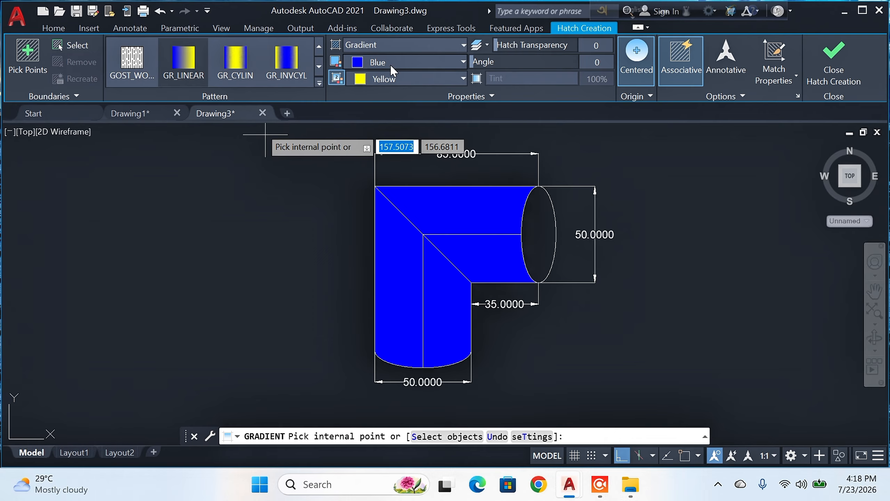
{"action": "scroll", "coordinate": [322, 50], "scroll_direction": "up", "scroll_amount": 6}
{"action": "left_click", "coordinate": [322, 49]}
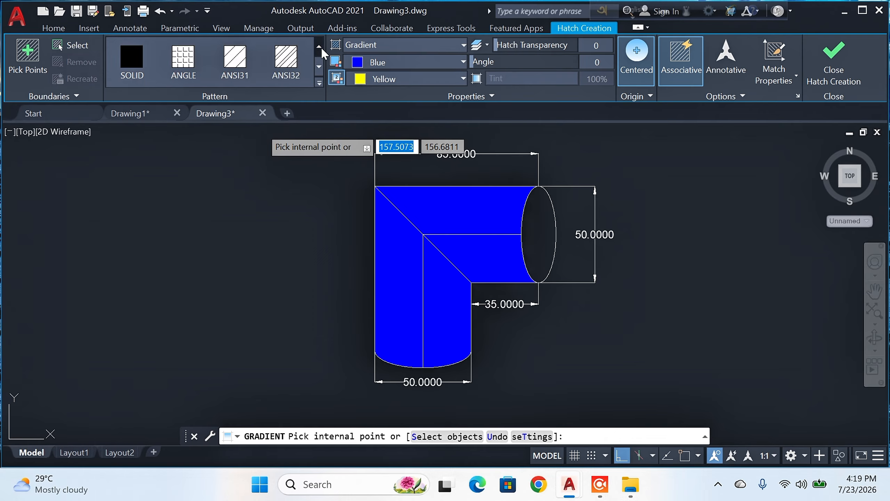
{"action": "left_click", "coordinate": [131, 59]}
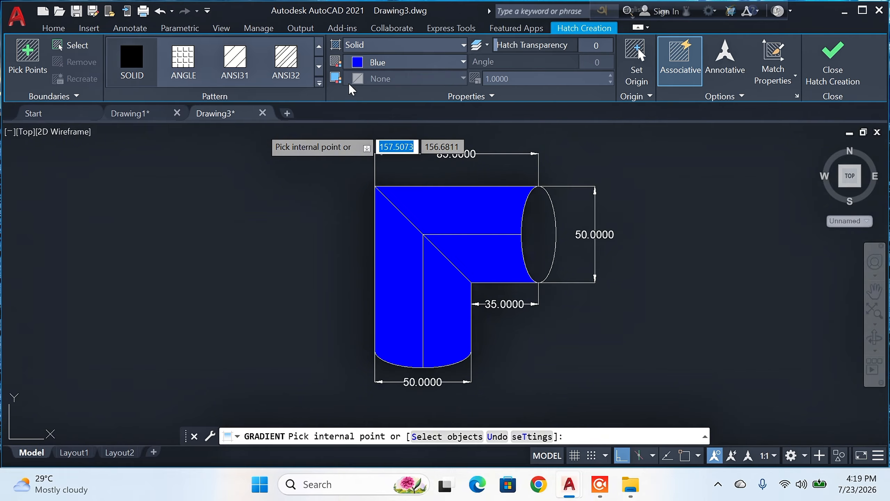
{"action": "left_click", "coordinate": [431, 62]}
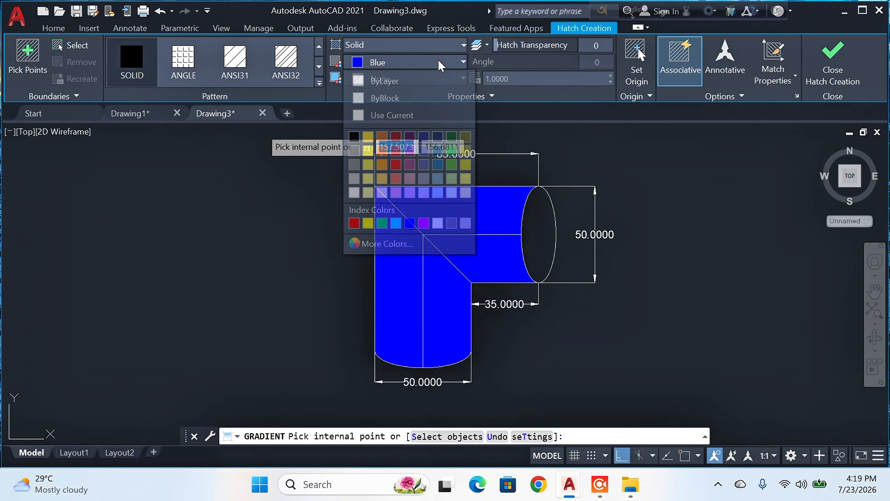
{"action": "left_click", "coordinate": [354, 223]}
{"action": "left_click", "coordinate": [533, 239]}
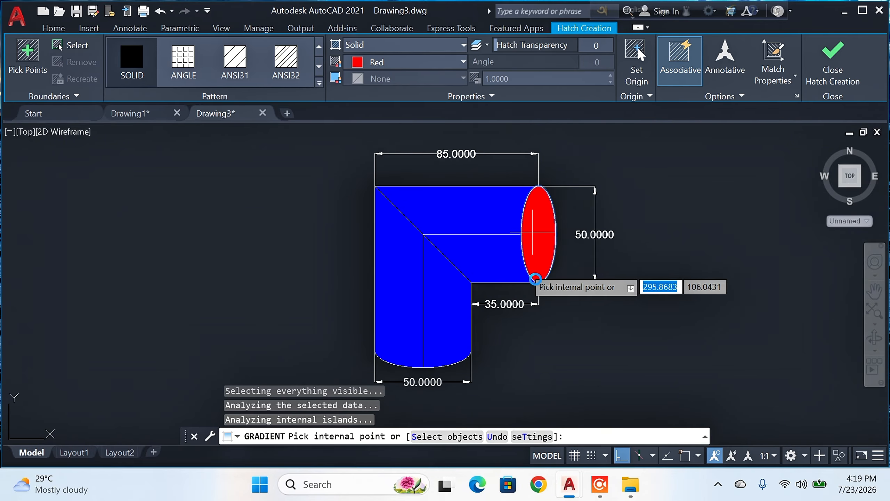
{"action": "key", "text": "Return"}
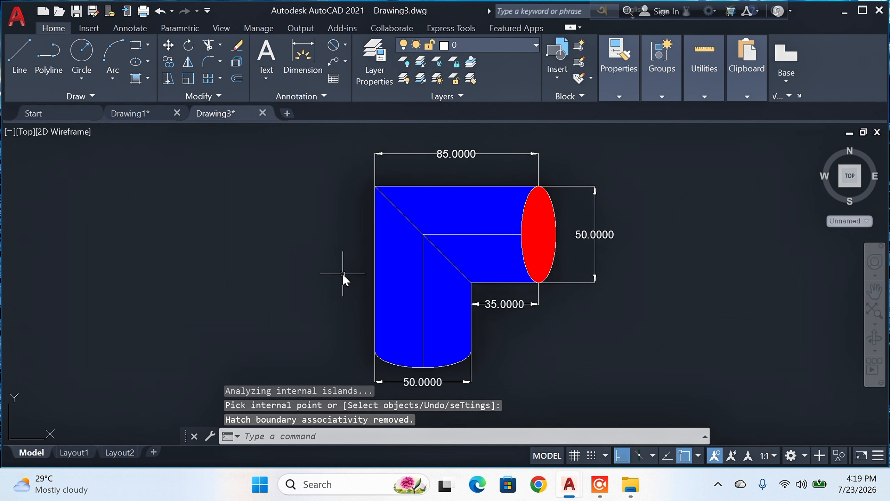